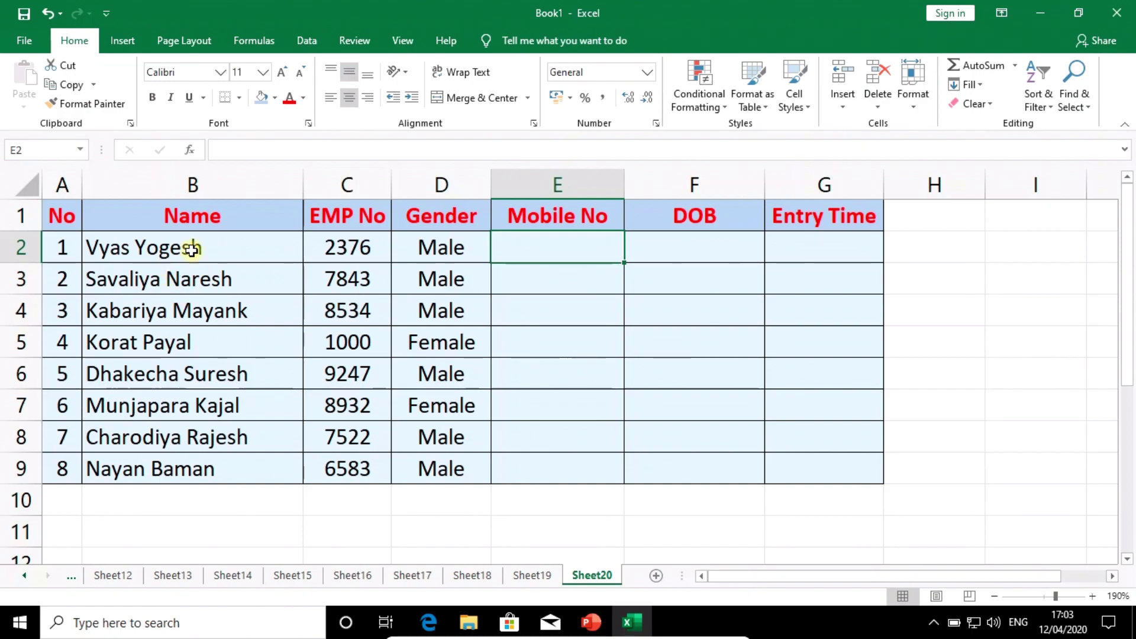
Step: Select the Mobile No cells E2:E9 and open Data Validation
click(550, 248)
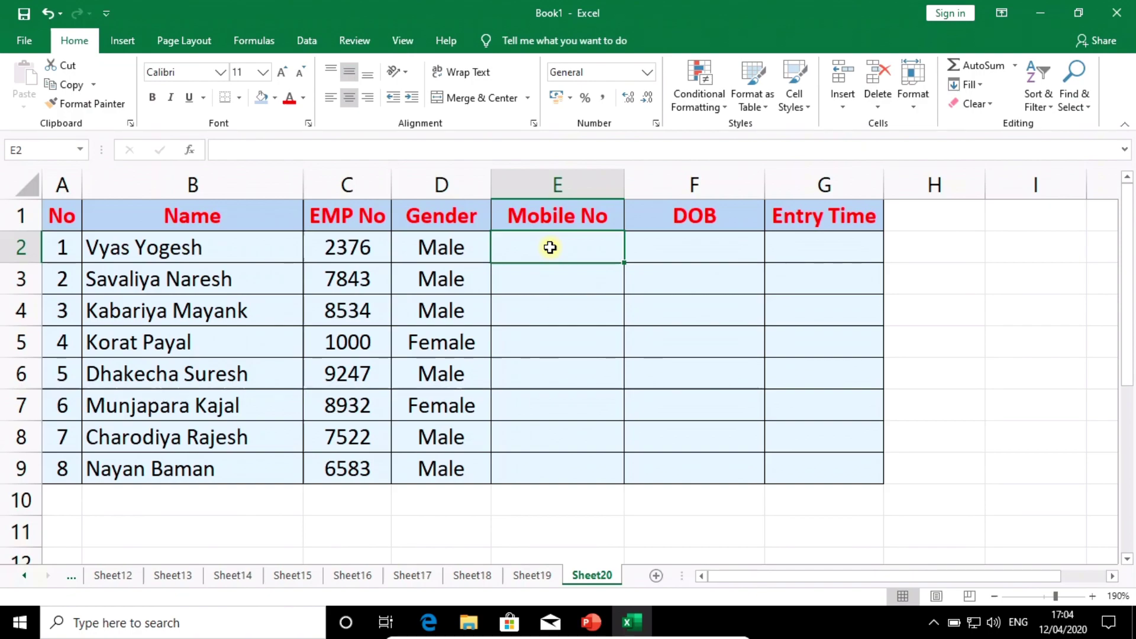
drag(550, 248, 541, 462)
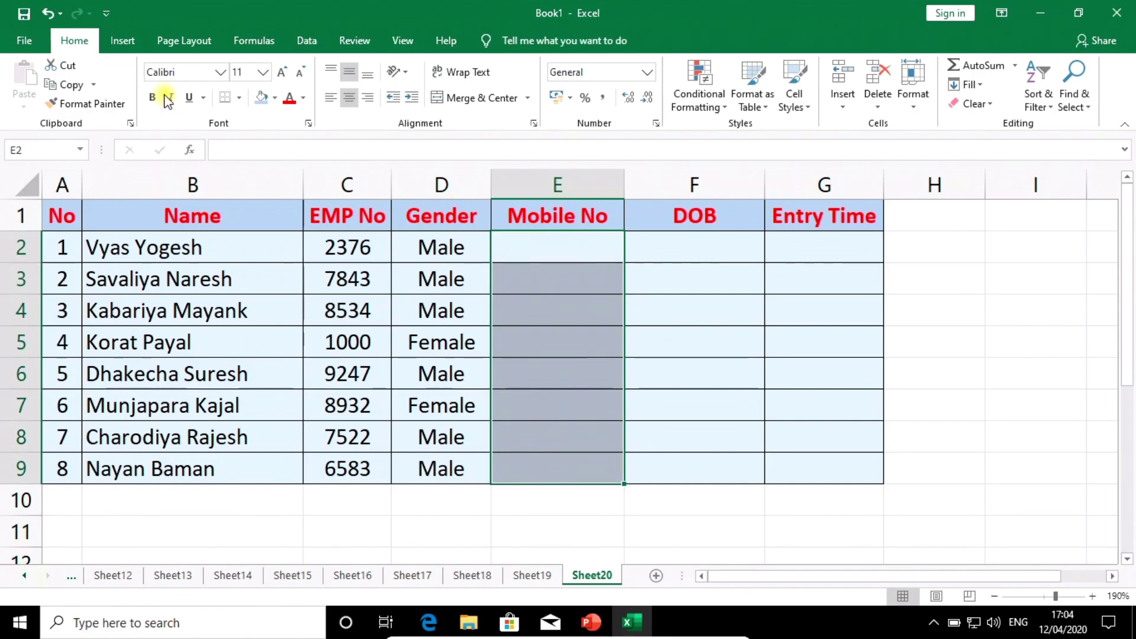
click(305, 43)
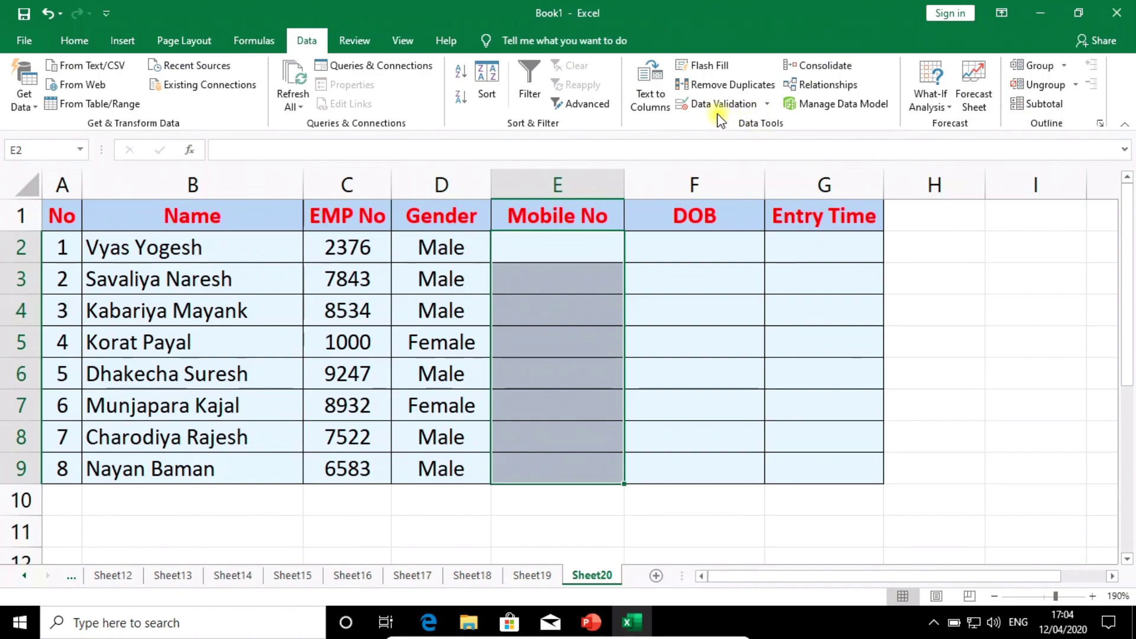
click(768, 104)
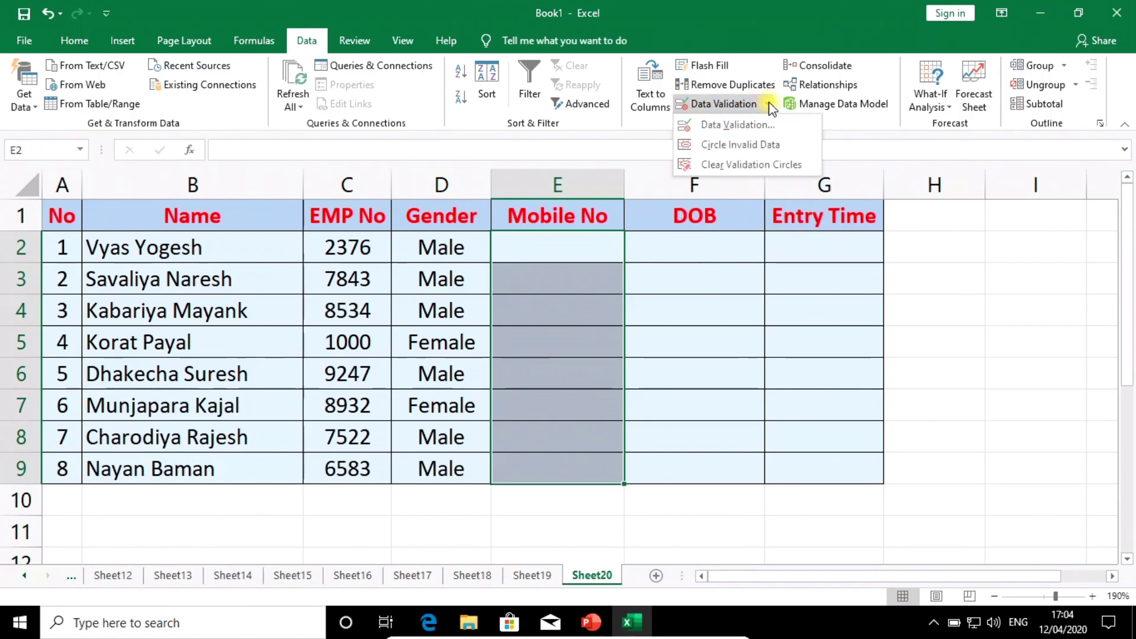
click(741, 125)
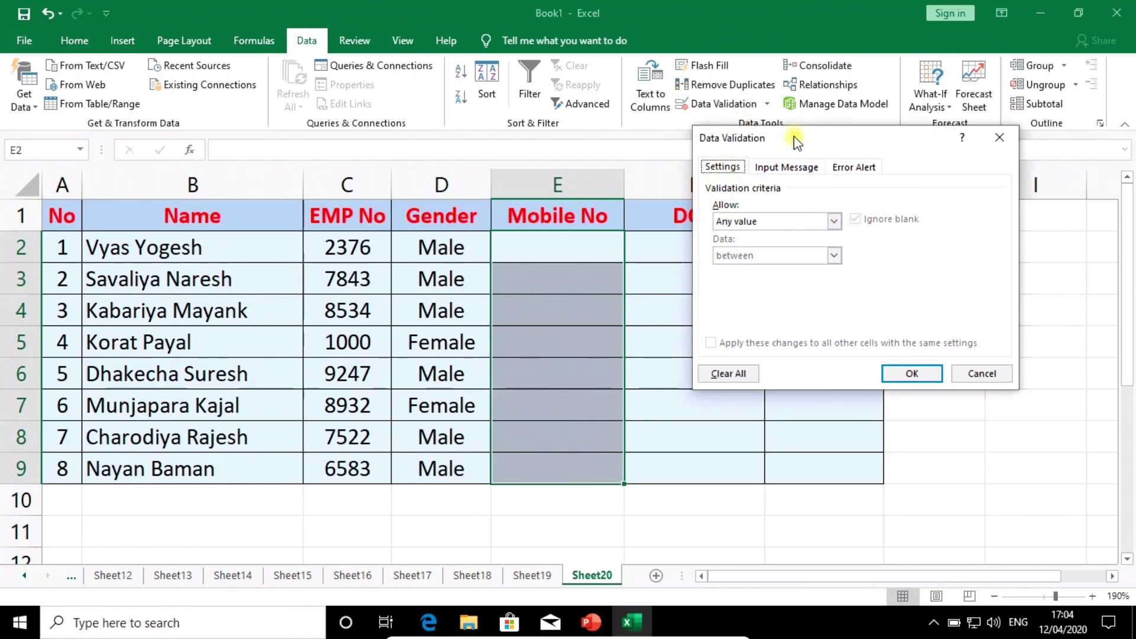
Step: Set the validation's Allow option to Text length on the Settings tab
drag(797, 142, 737, 213)
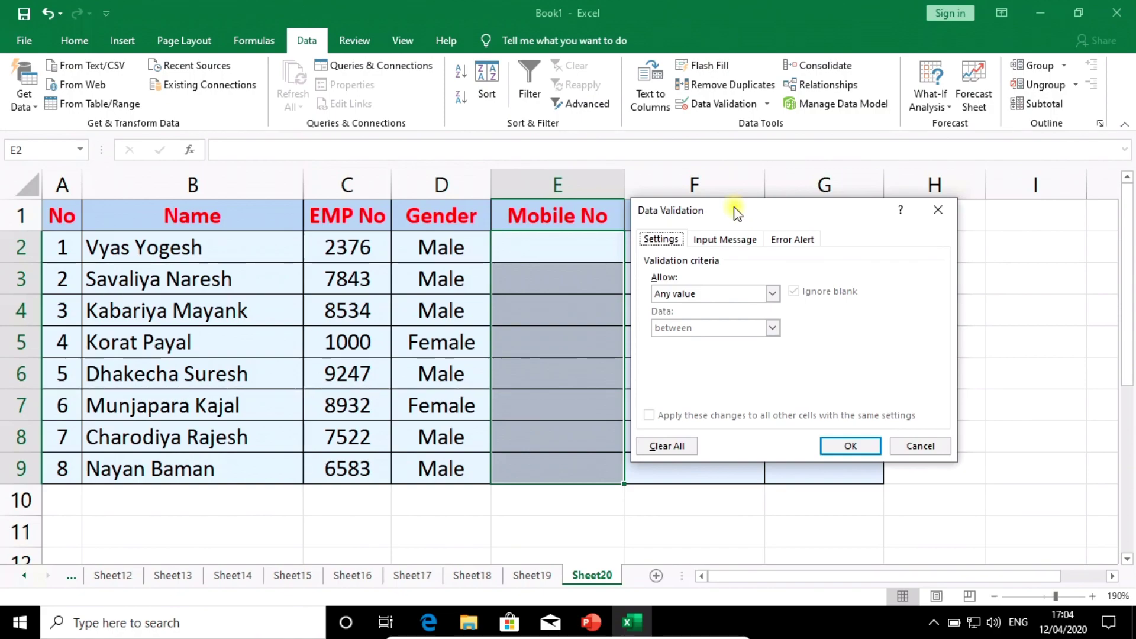
drag(737, 213, 718, 200)
click(634, 223)
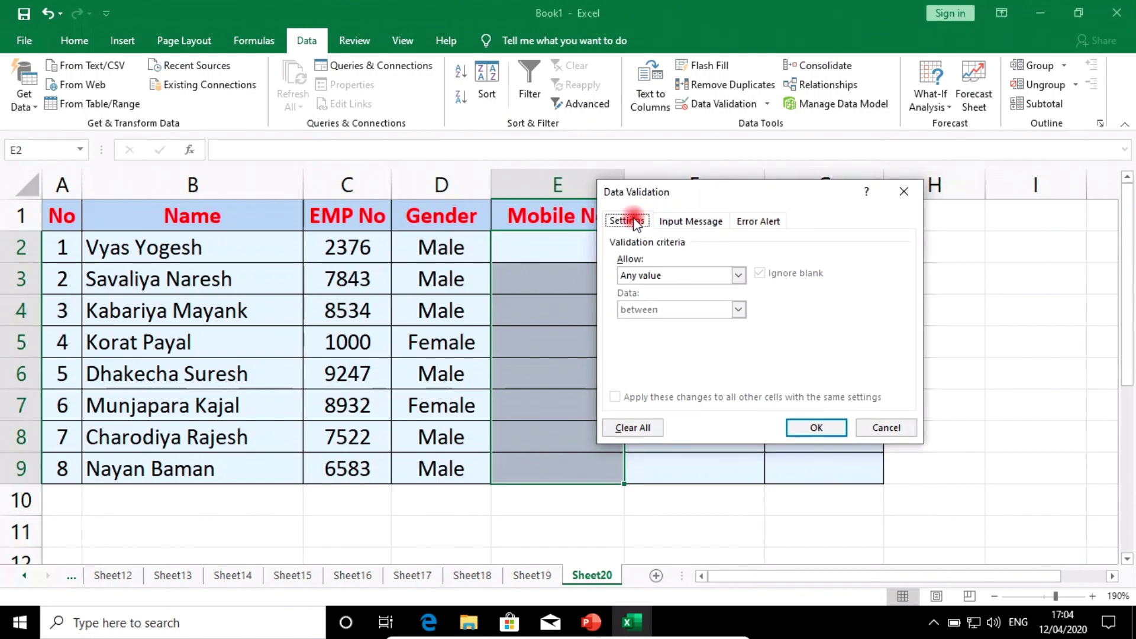
click(689, 220)
click(763, 222)
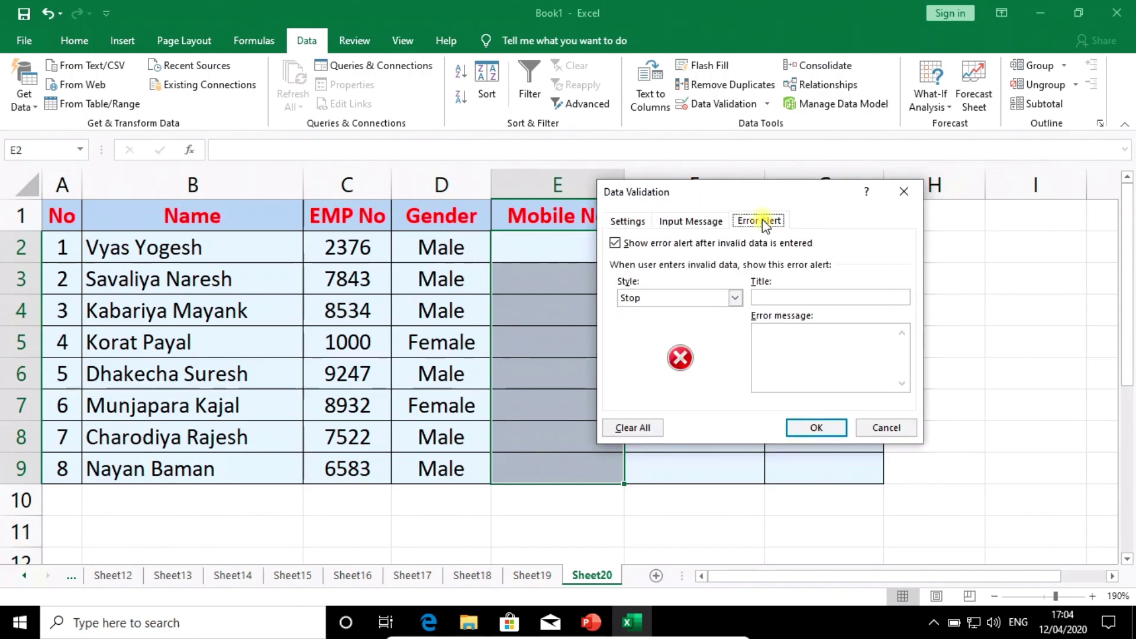
click(629, 222)
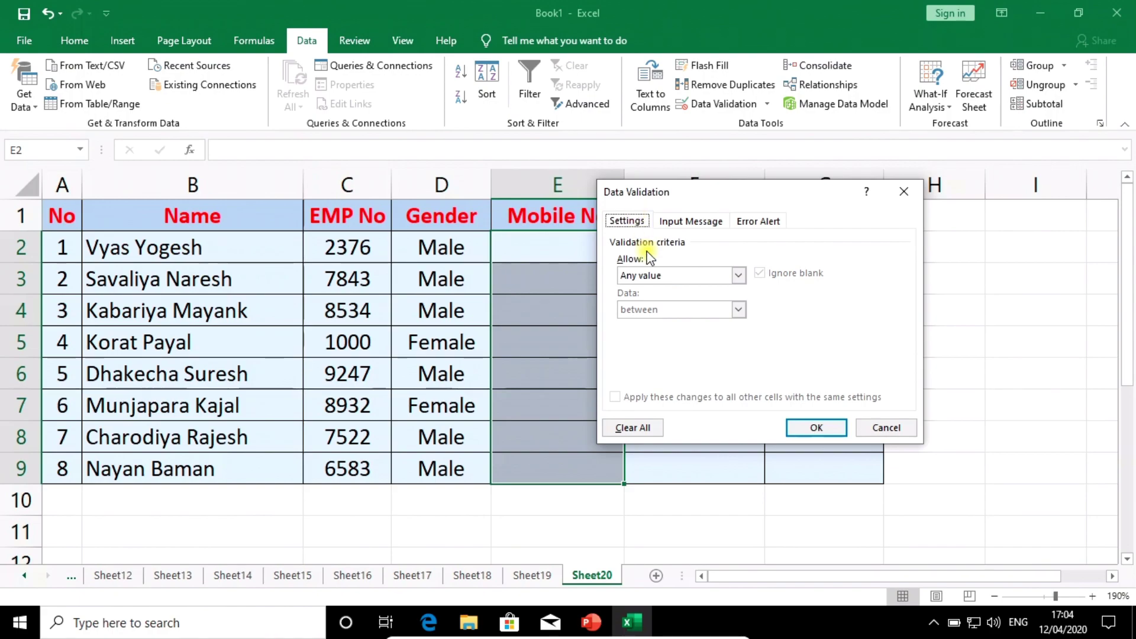
click(655, 274)
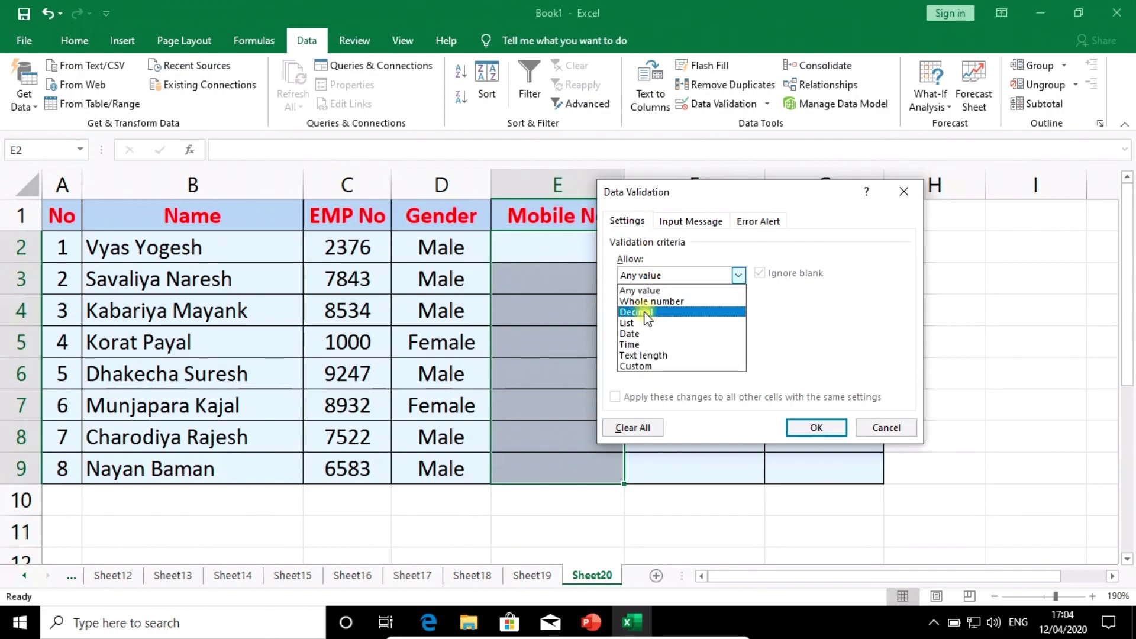
click(642, 357)
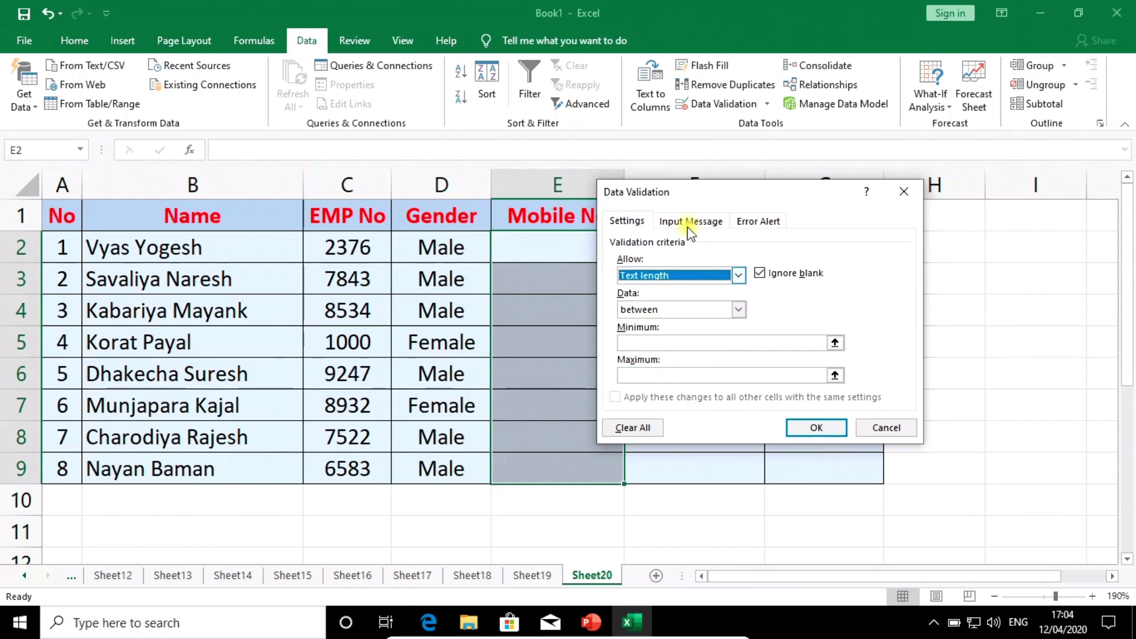
drag(698, 195, 661, 194)
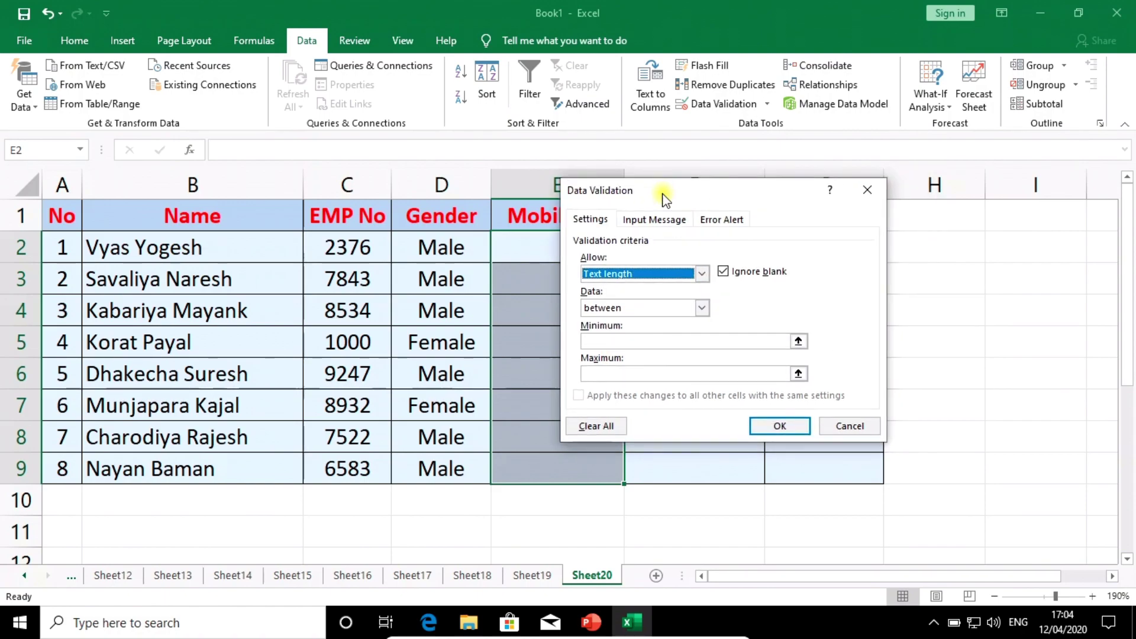
Step: Require the Mobile No text length to be equal to 10
click(644, 309)
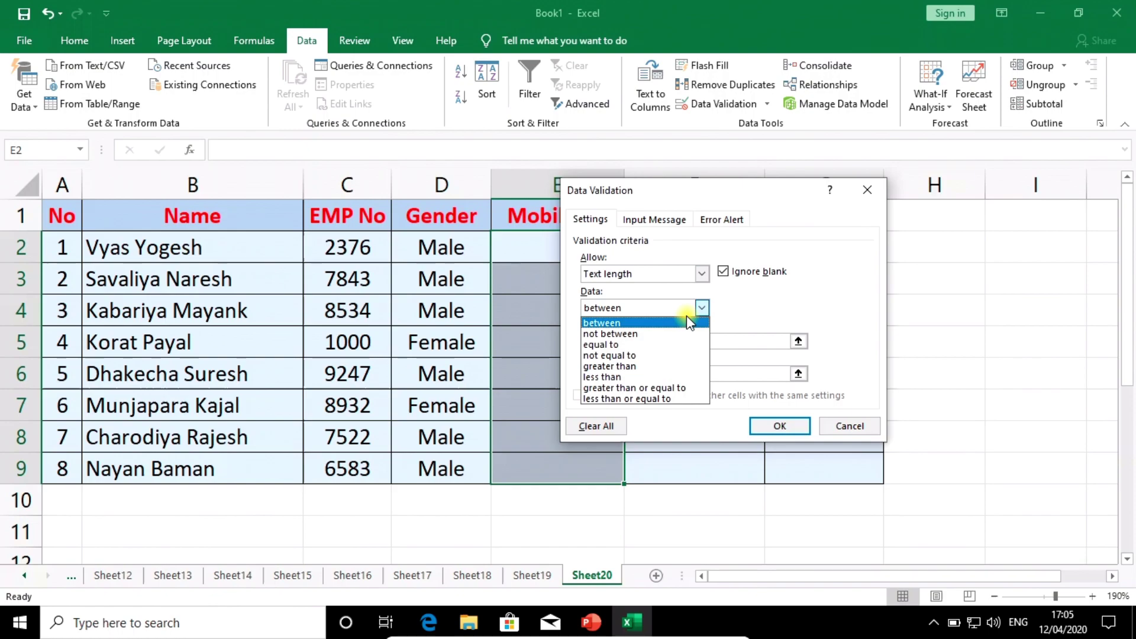
click(622, 346)
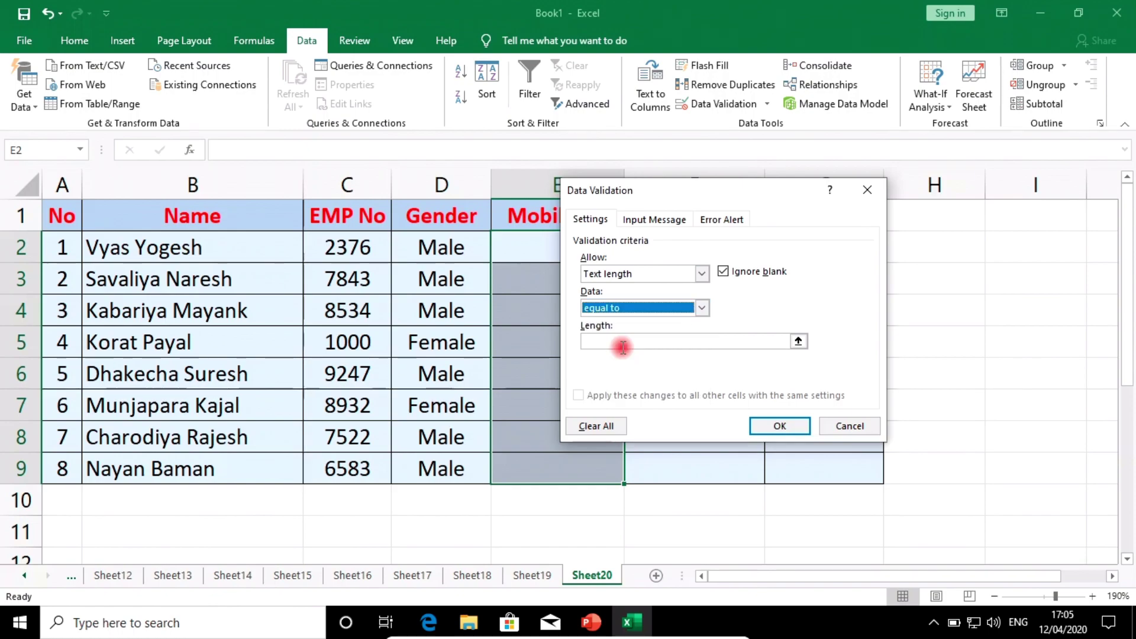
click(623, 342)
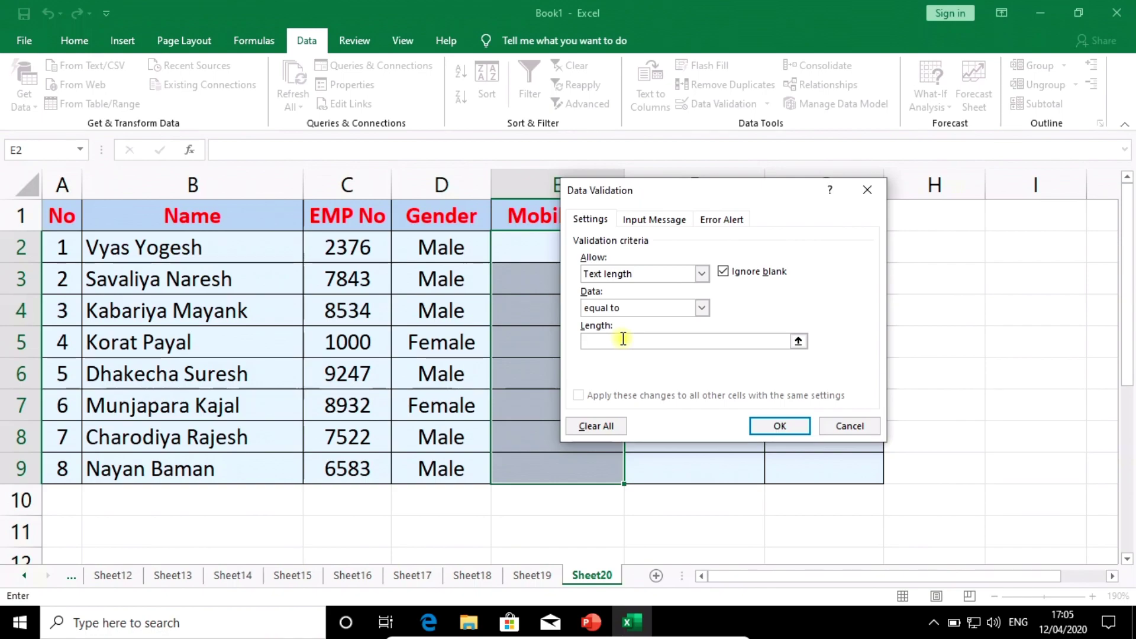
text(10)
click(784, 425)
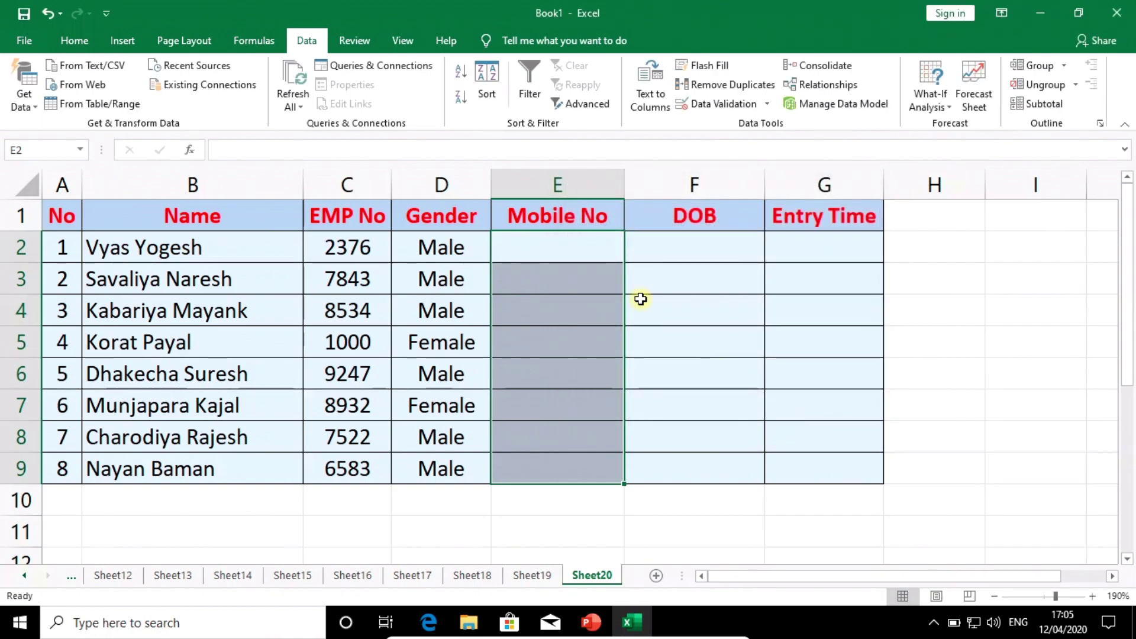
click(574, 248)
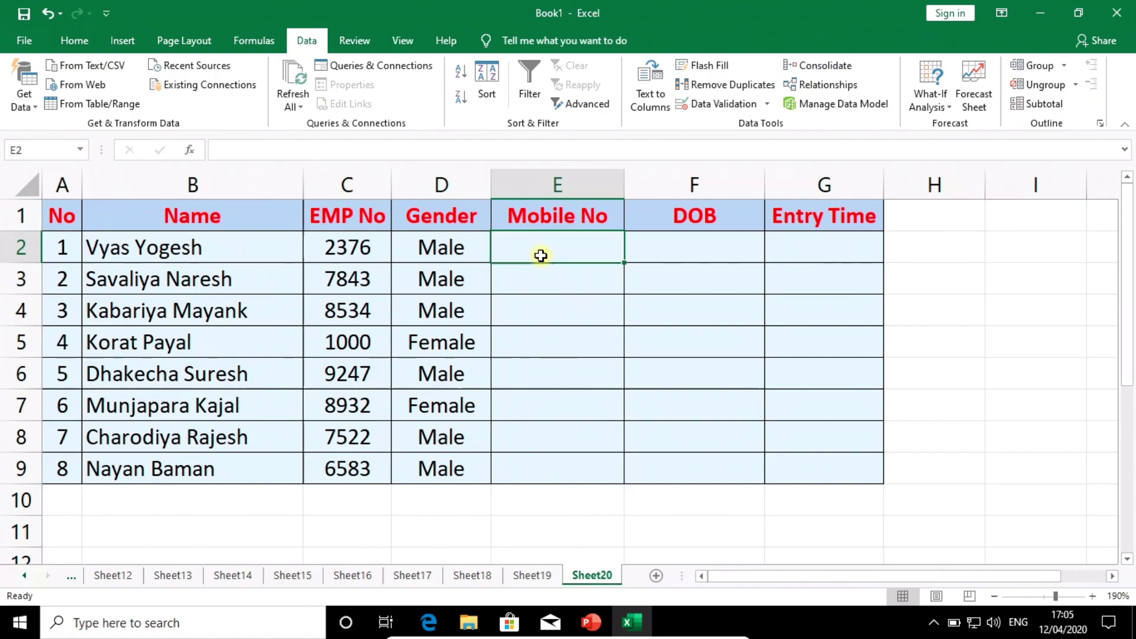
text(12)
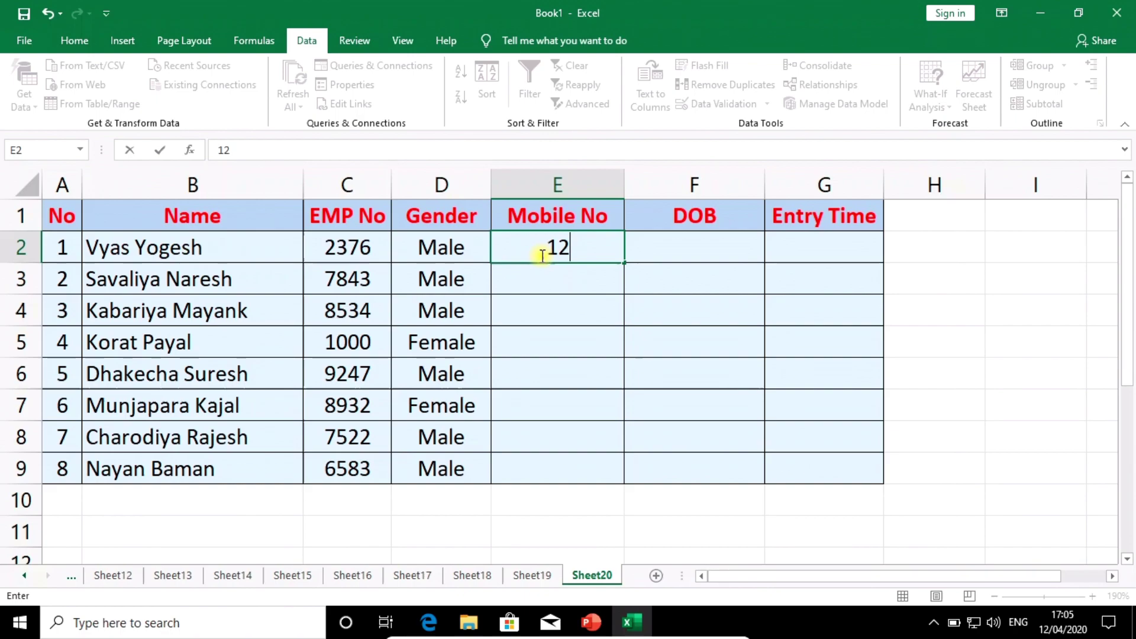
text(345678)
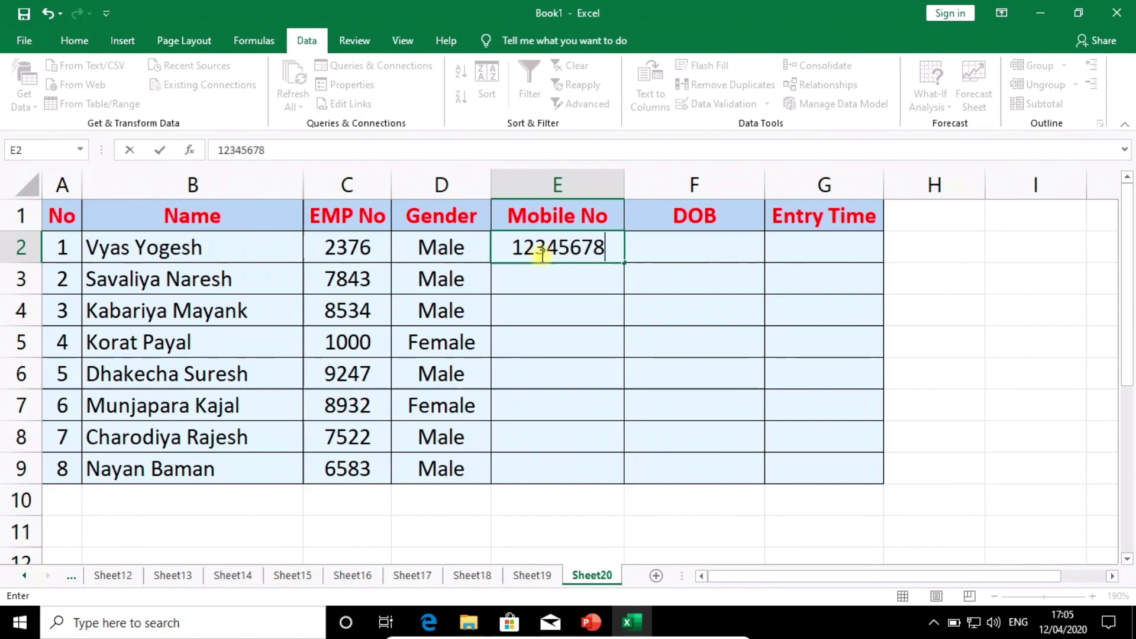
key(Return)
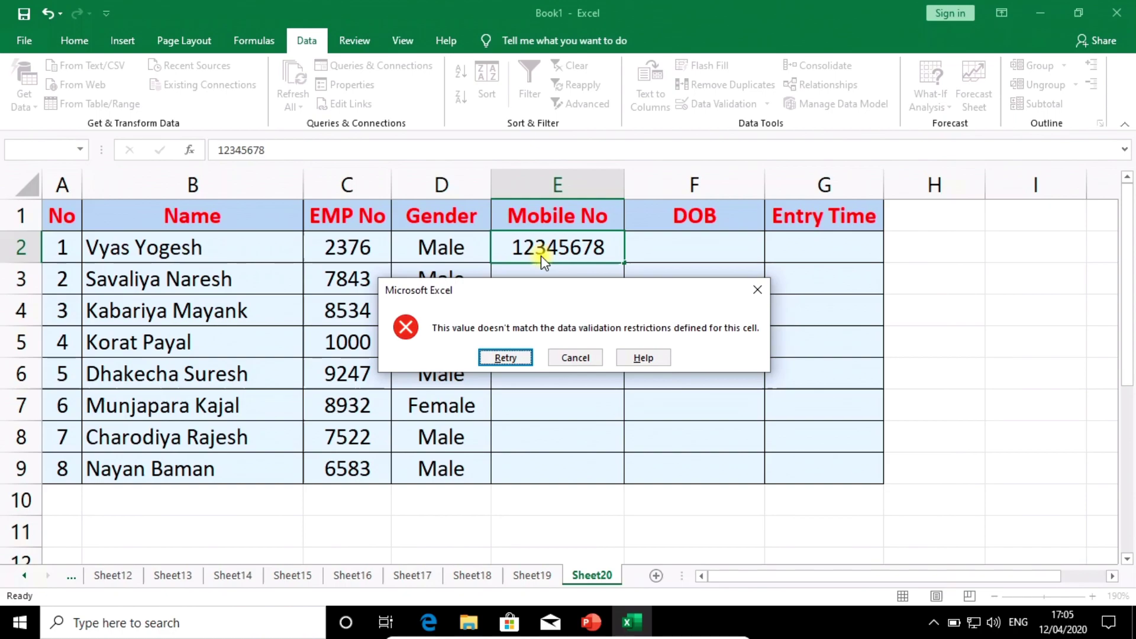
click(575, 358)
click(580, 250)
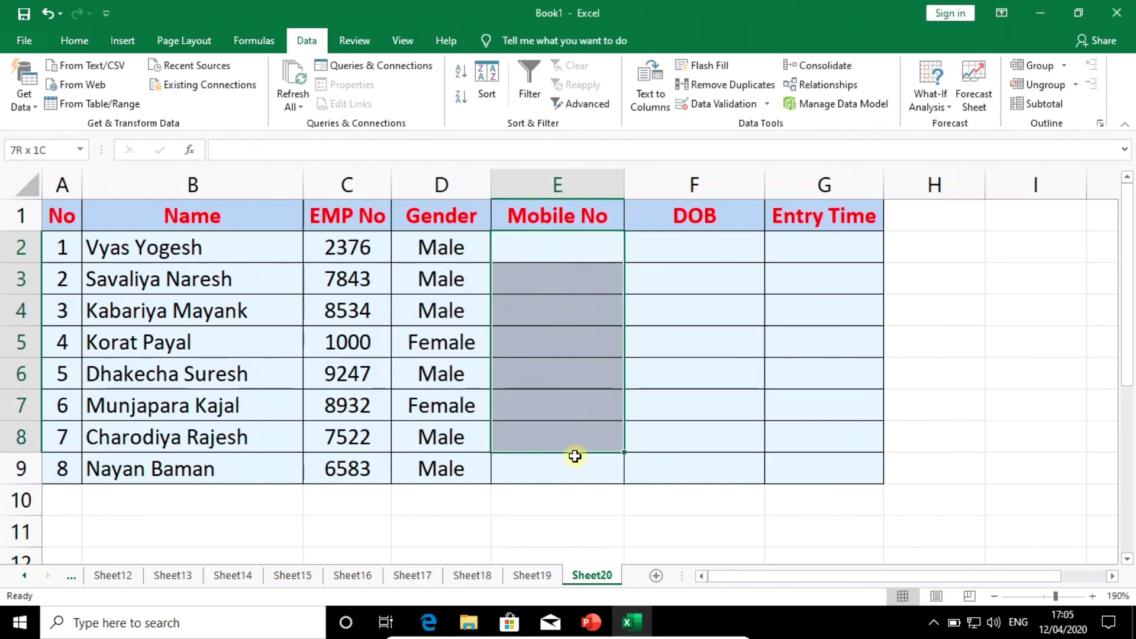
drag(578, 297, 577, 468)
Step: Add an input message titled 'Info' reading 'Only ten digit allow' to the Mobile No cells
click(730, 105)
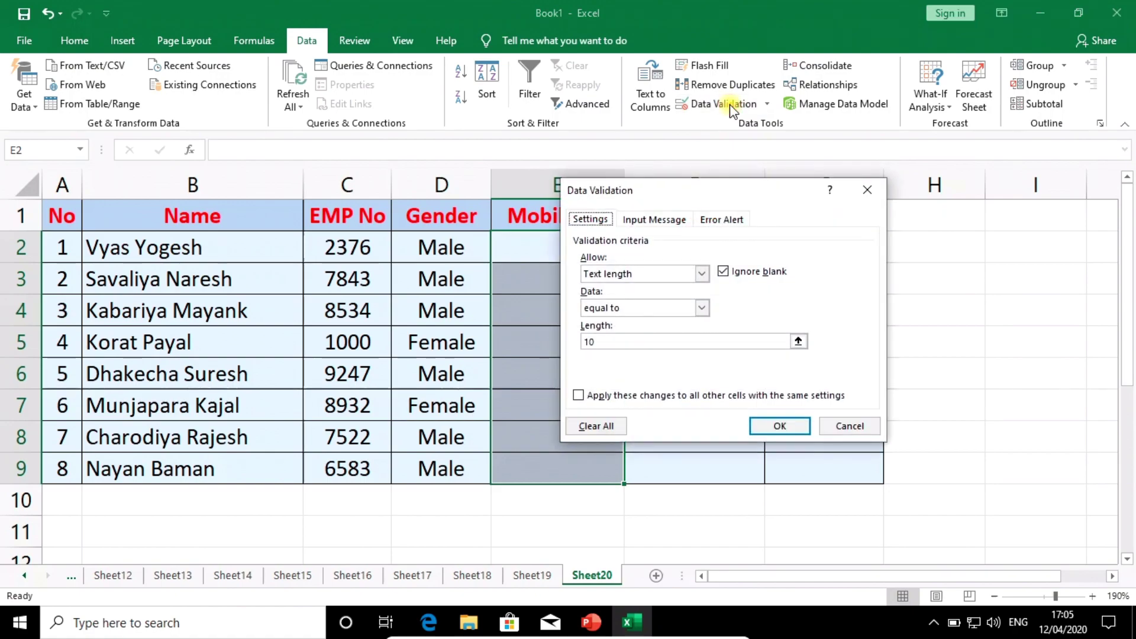
click(653, 220)
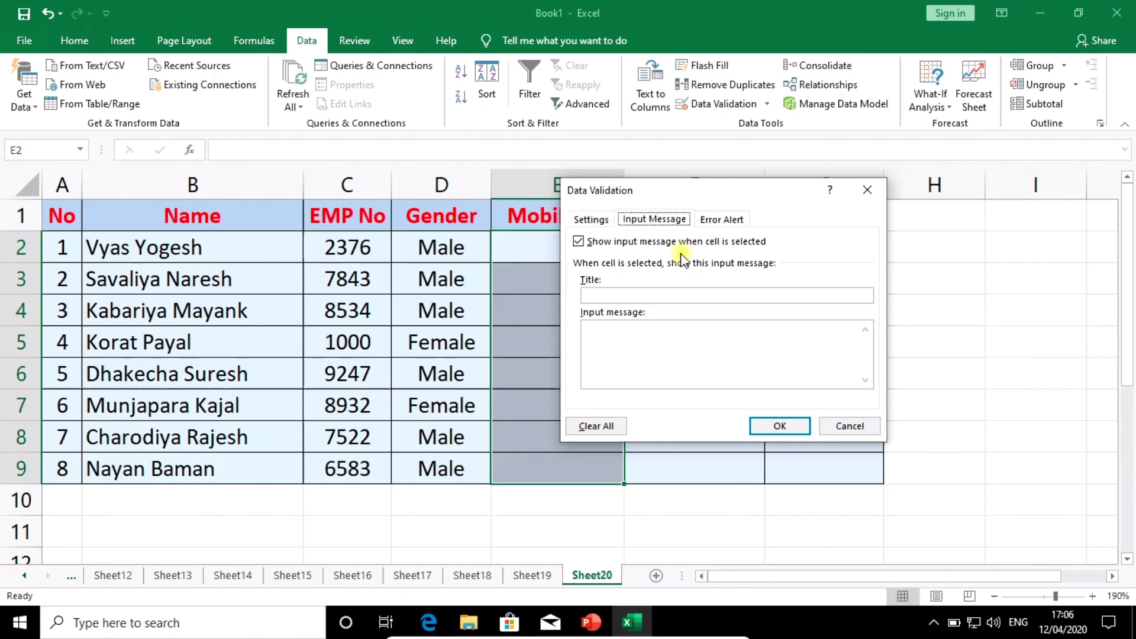
click(602, 294)
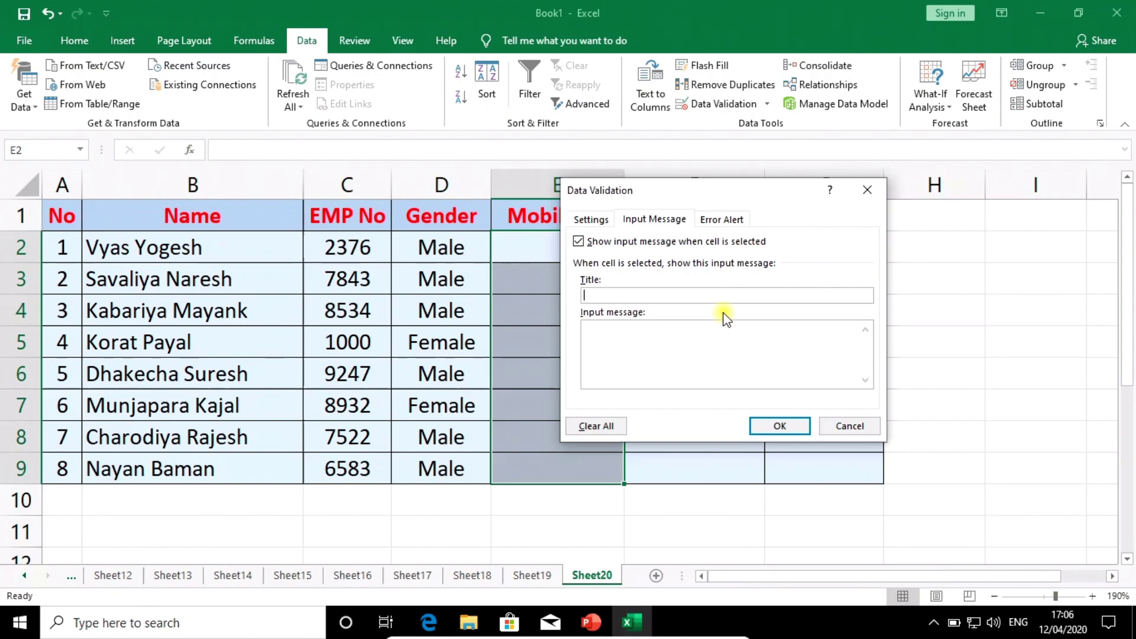
text(I)
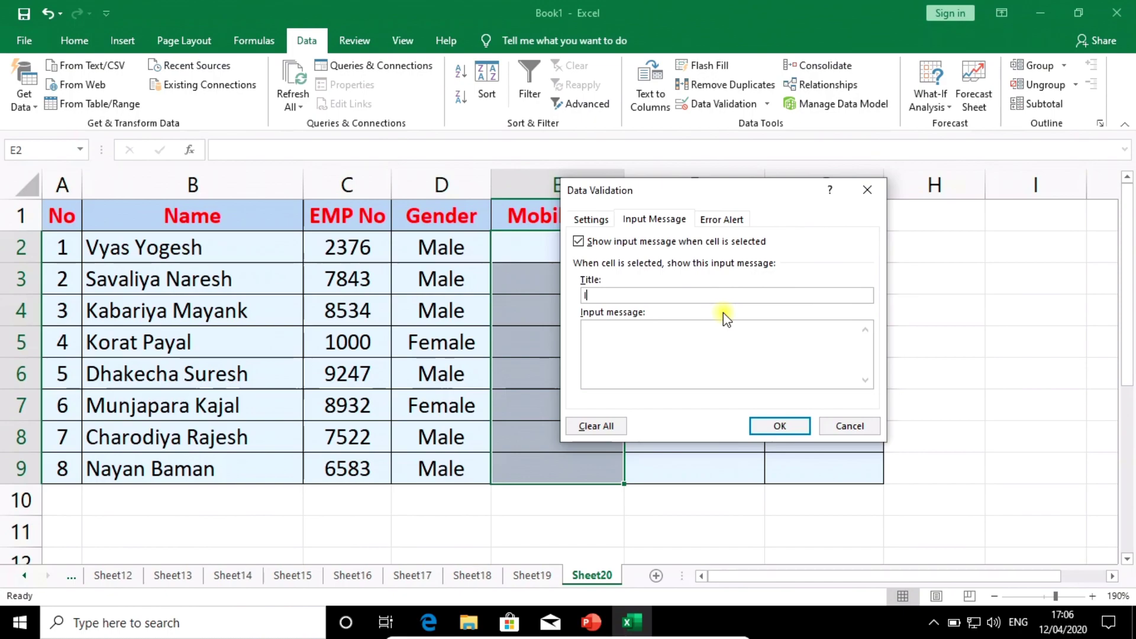
text(nfo)
key(Tab)
text(Only ten digit allow)
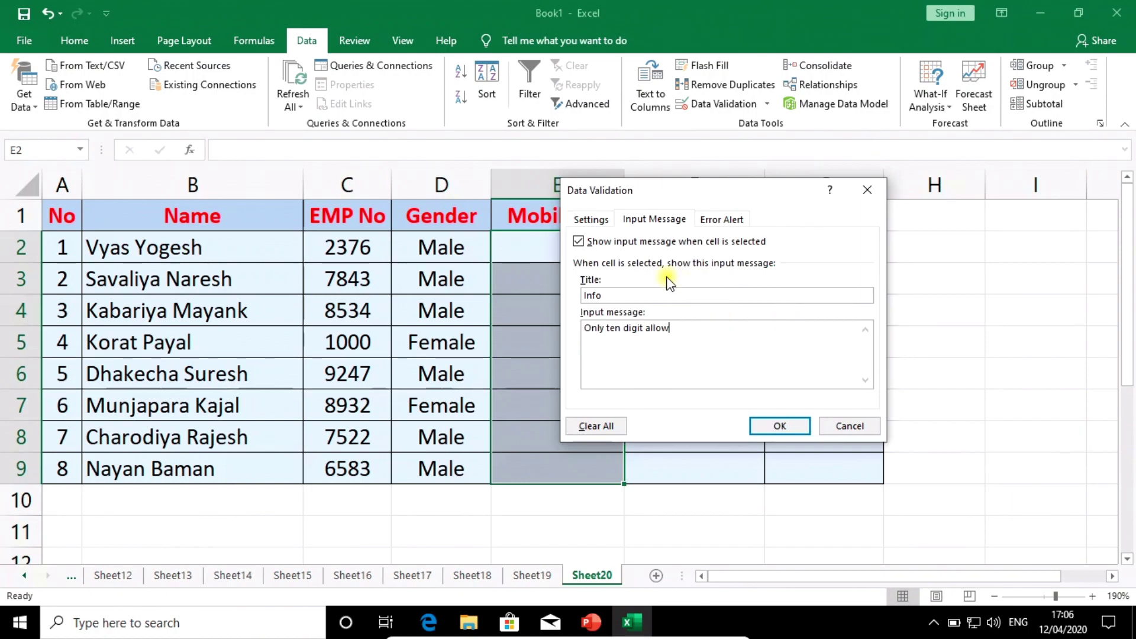
Step: Add a Stop error alert titled 'Stop' saying 'Only ten digit mobile number entry is valid.'
click(723, 221)
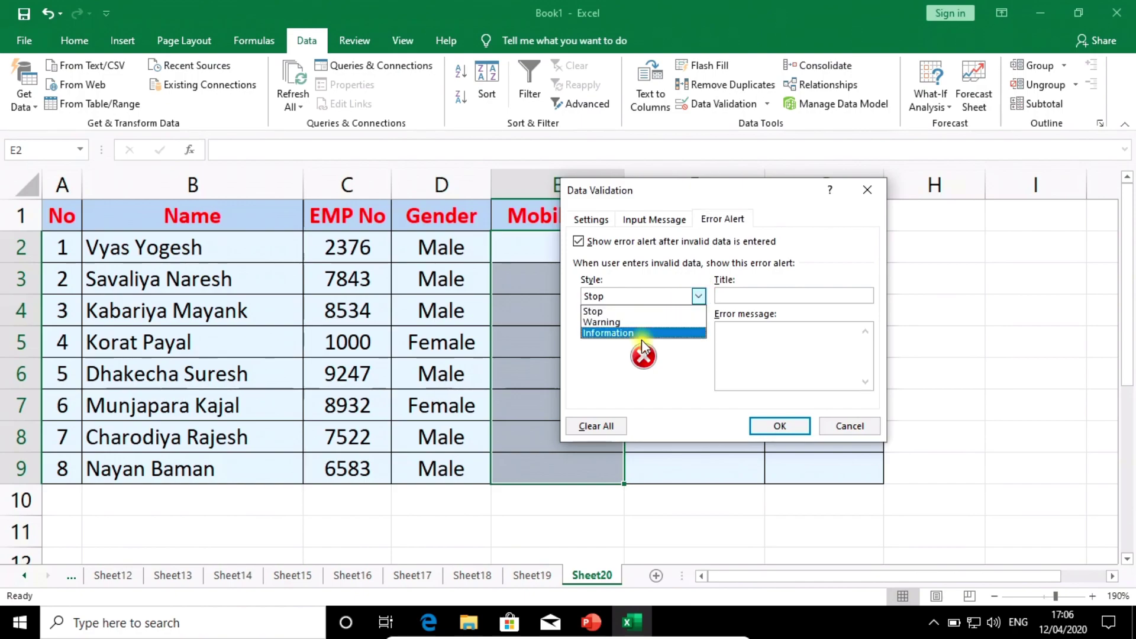
click(601, 311)
click(737, 296)
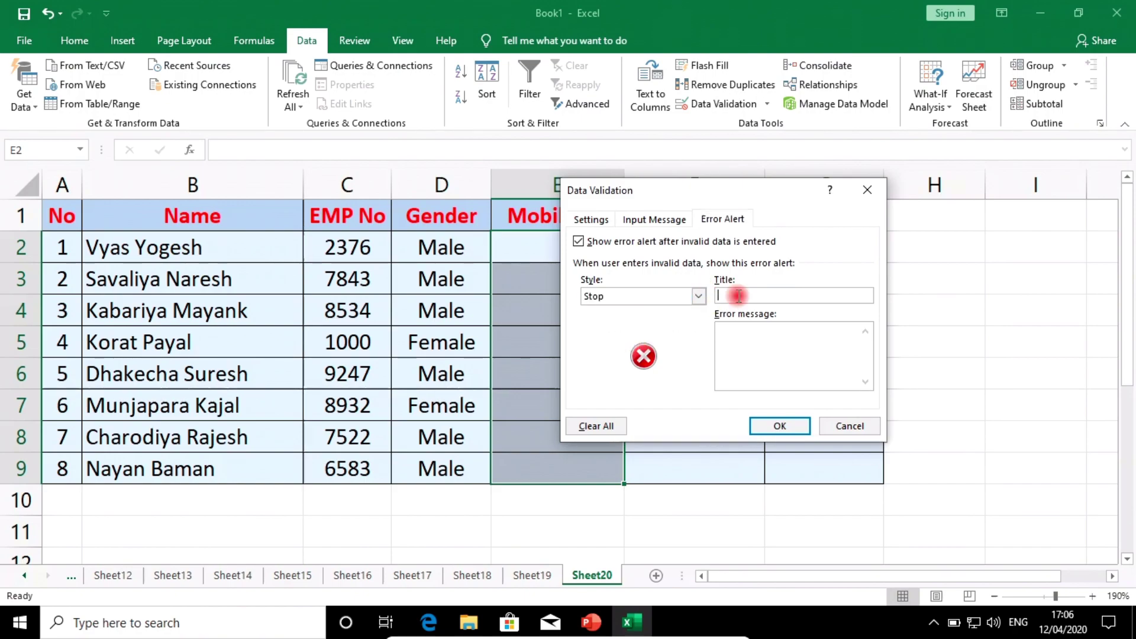
text(St)
text(op)
click(739, 327)
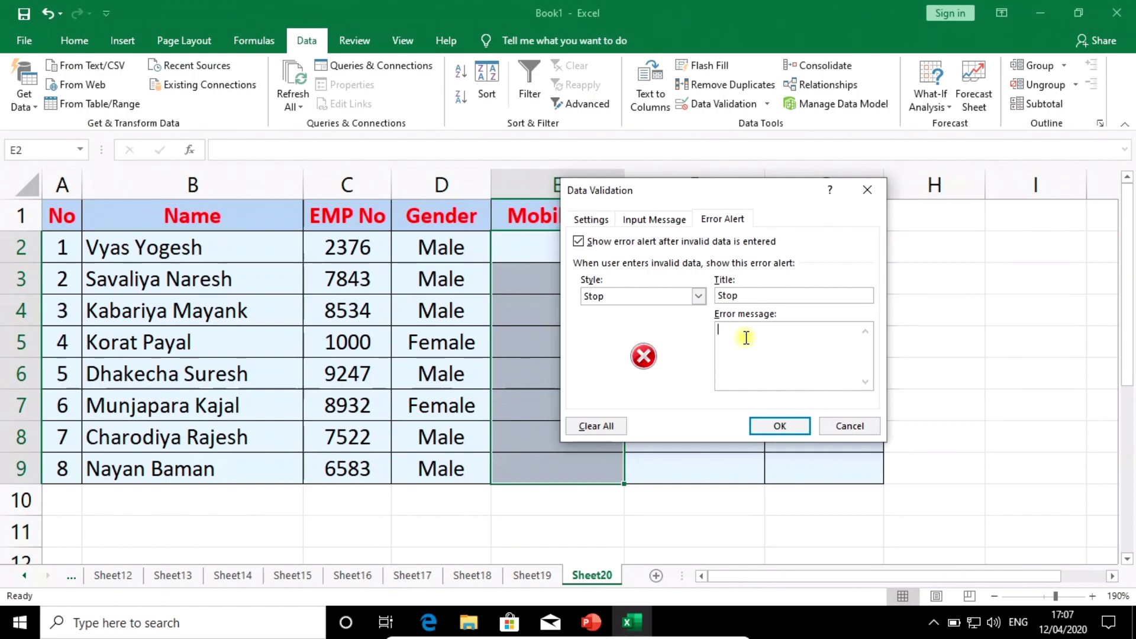
text(Only ten digit mobile number entry is valid.)
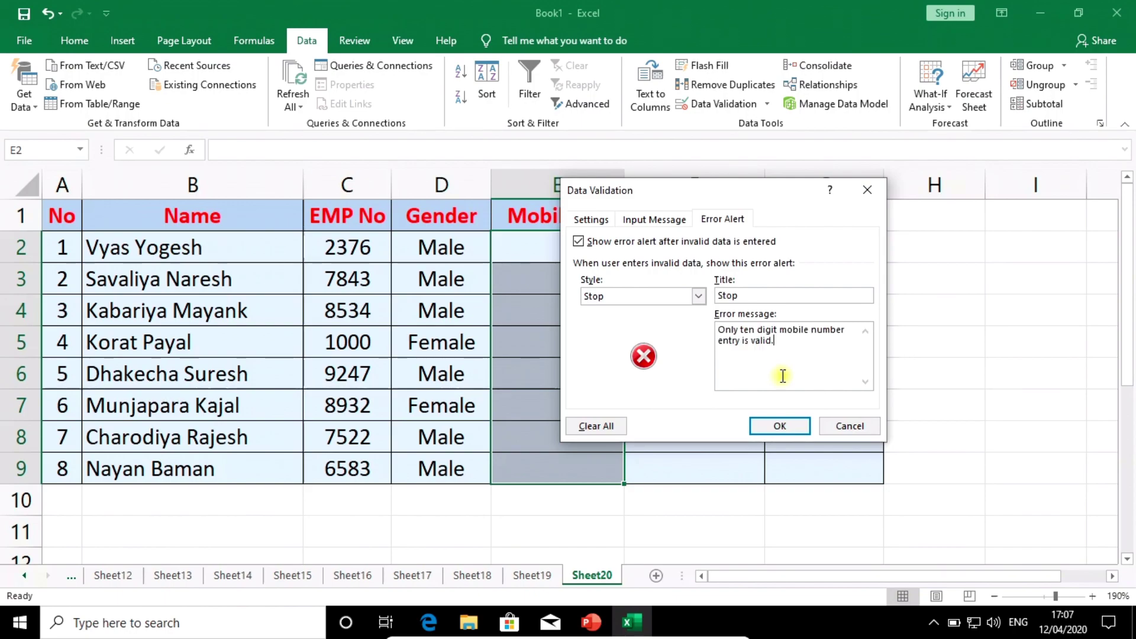
click(781, 425)
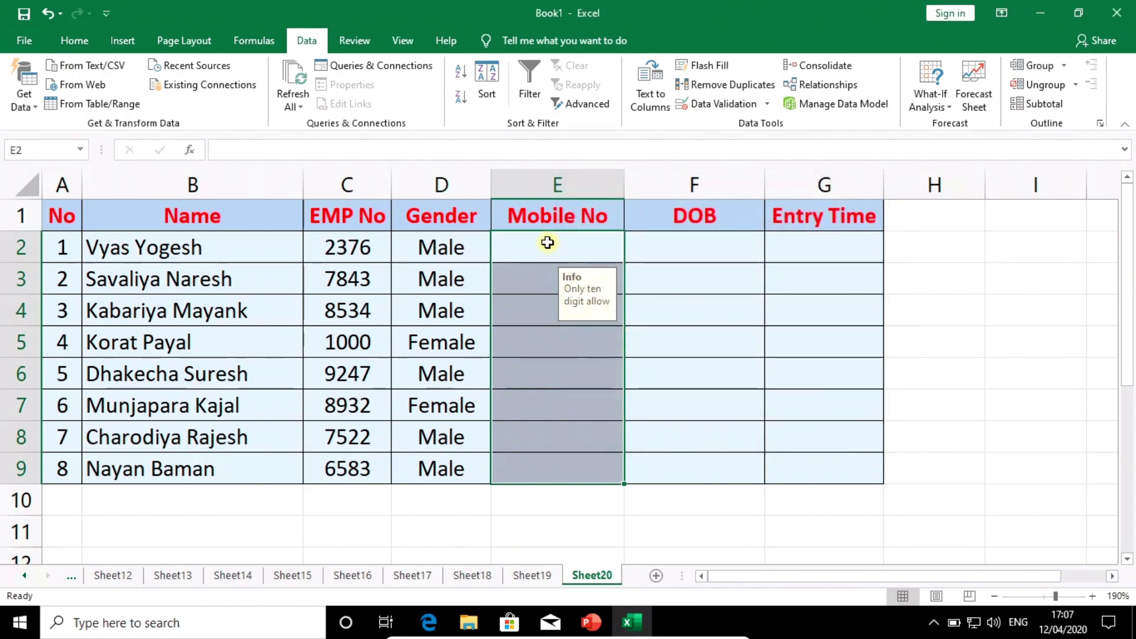
Step: Check that the input tip appears only on Mobile No cells, ending on E2
click(547, 242)
click(609, 423)
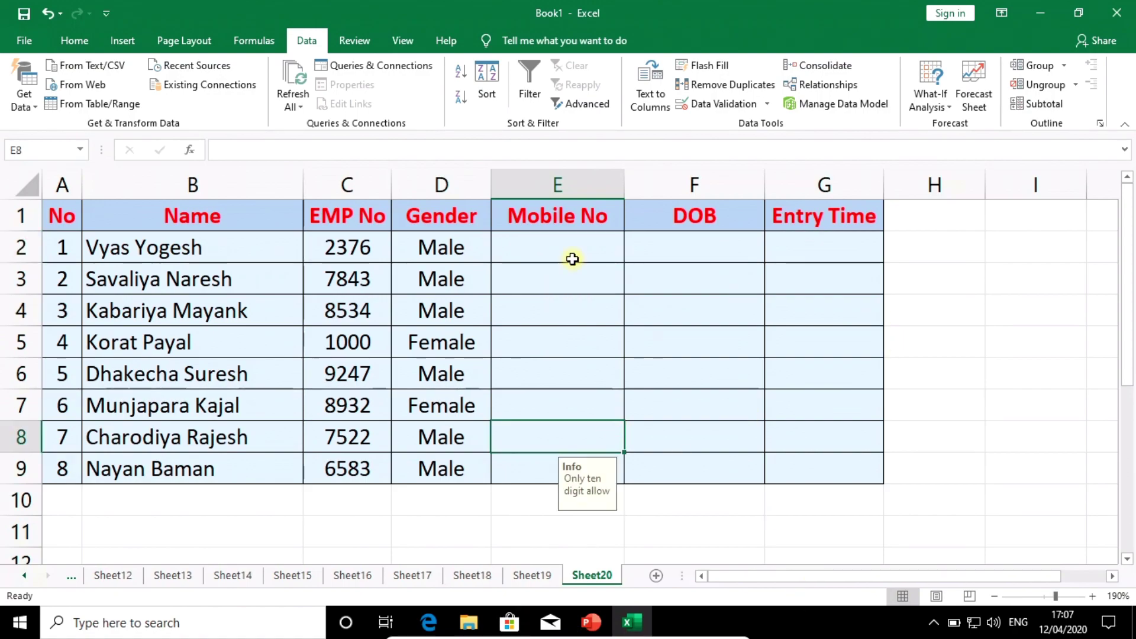
click(543, 252)
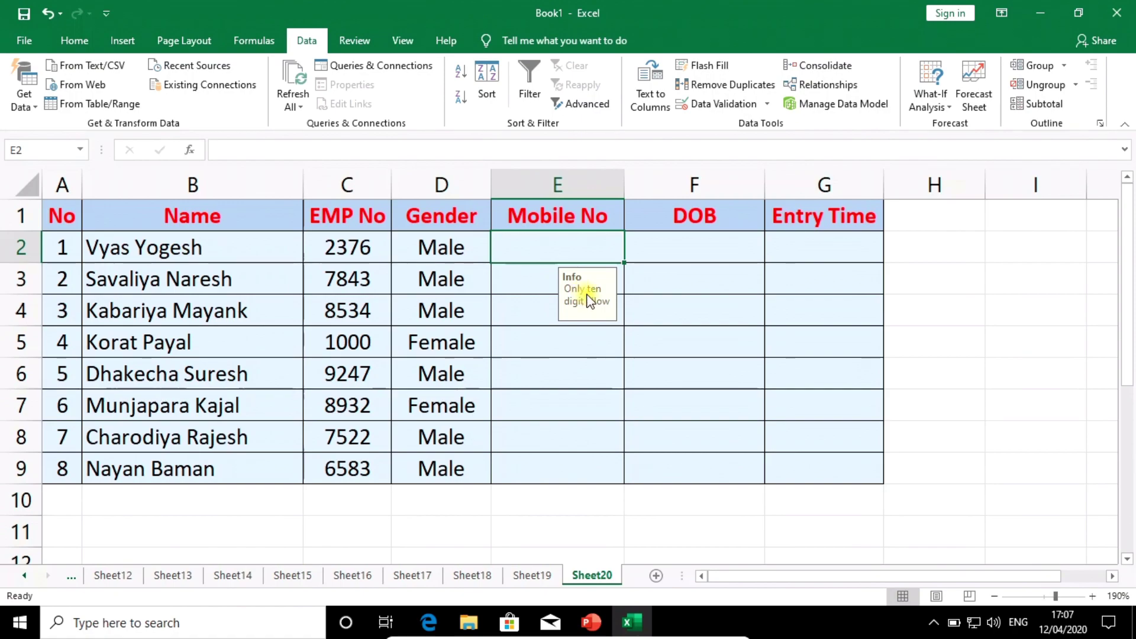
click(521, 279)
click(655, 279)
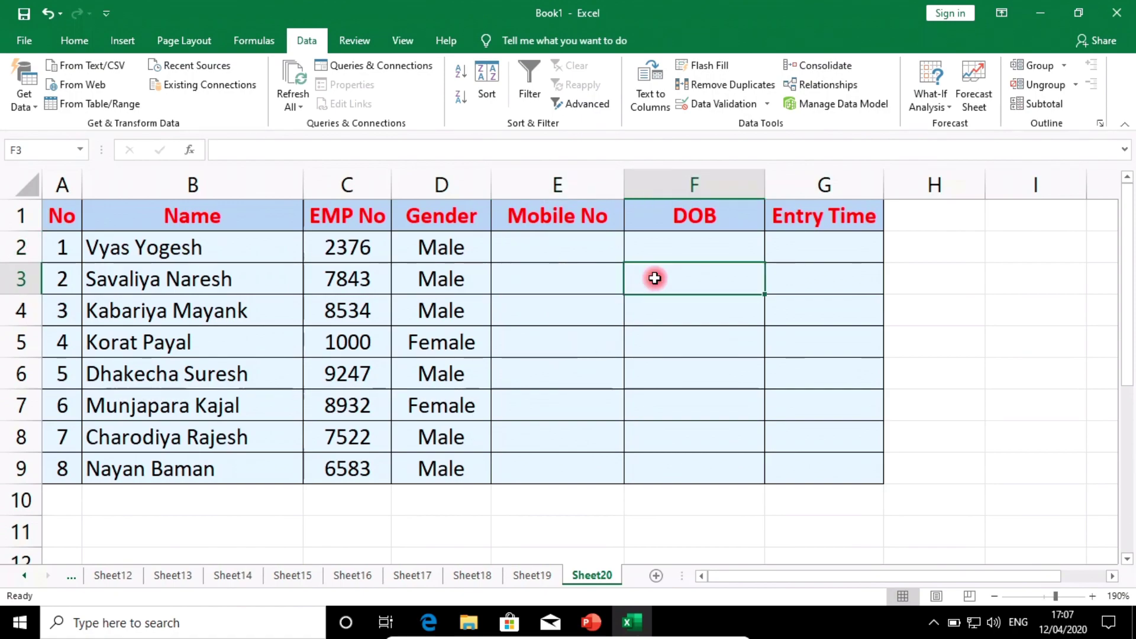
click(547, 250)
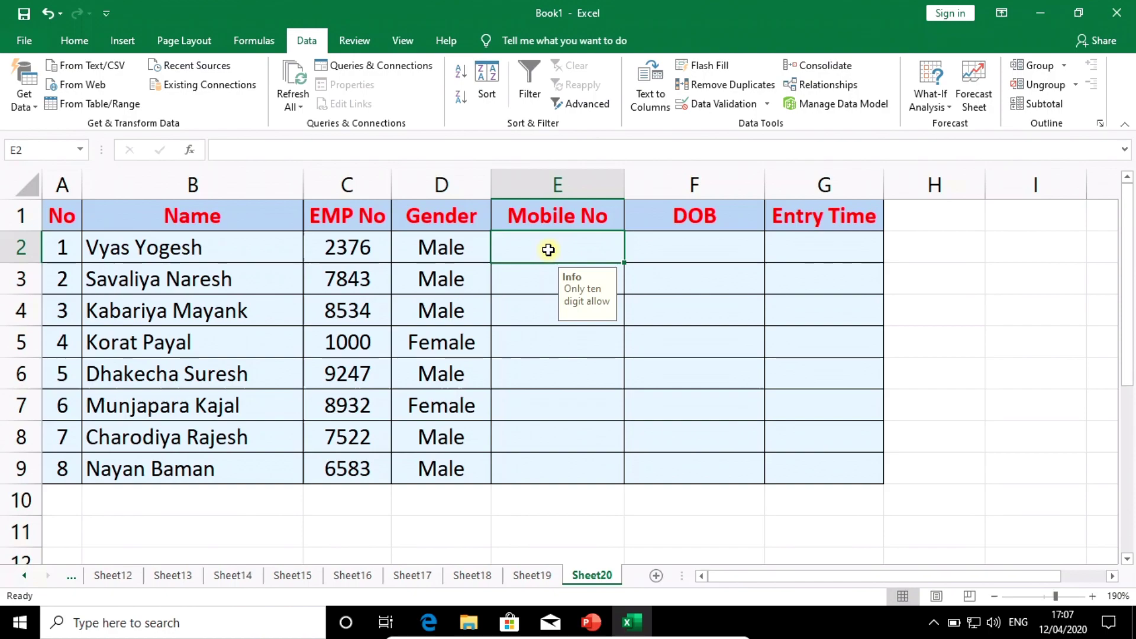
text(12)
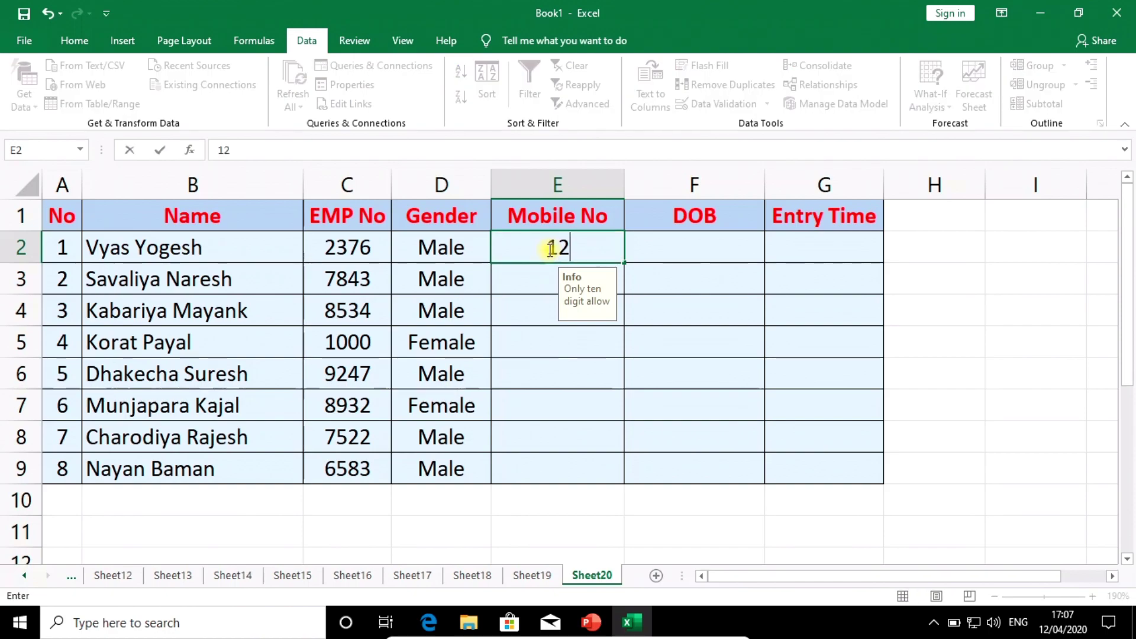
text(34567)
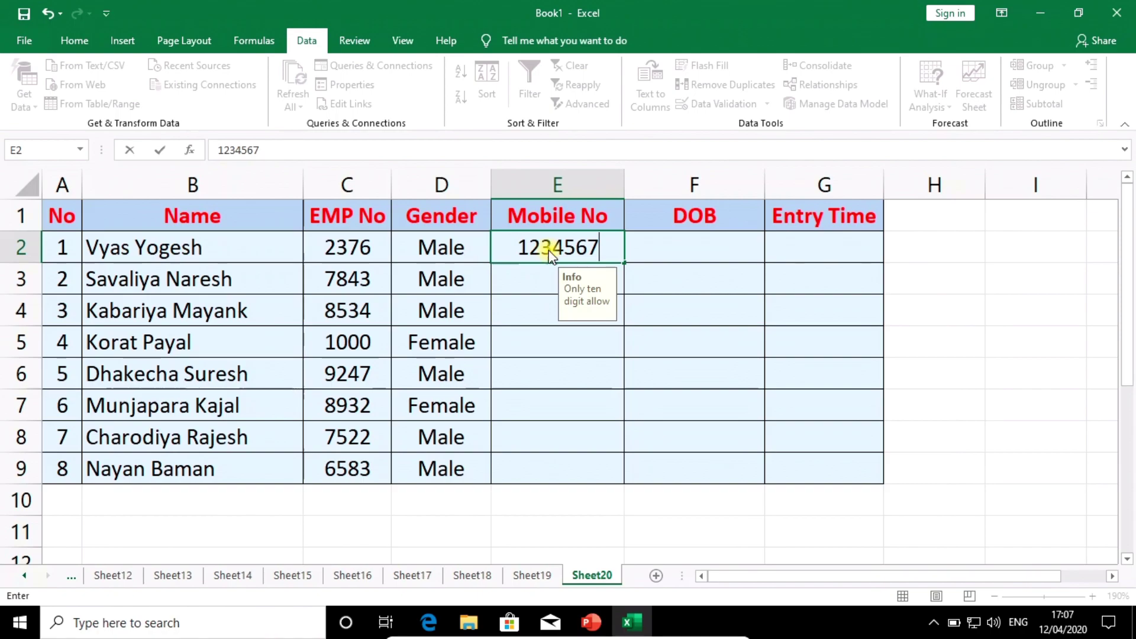
key(Return)
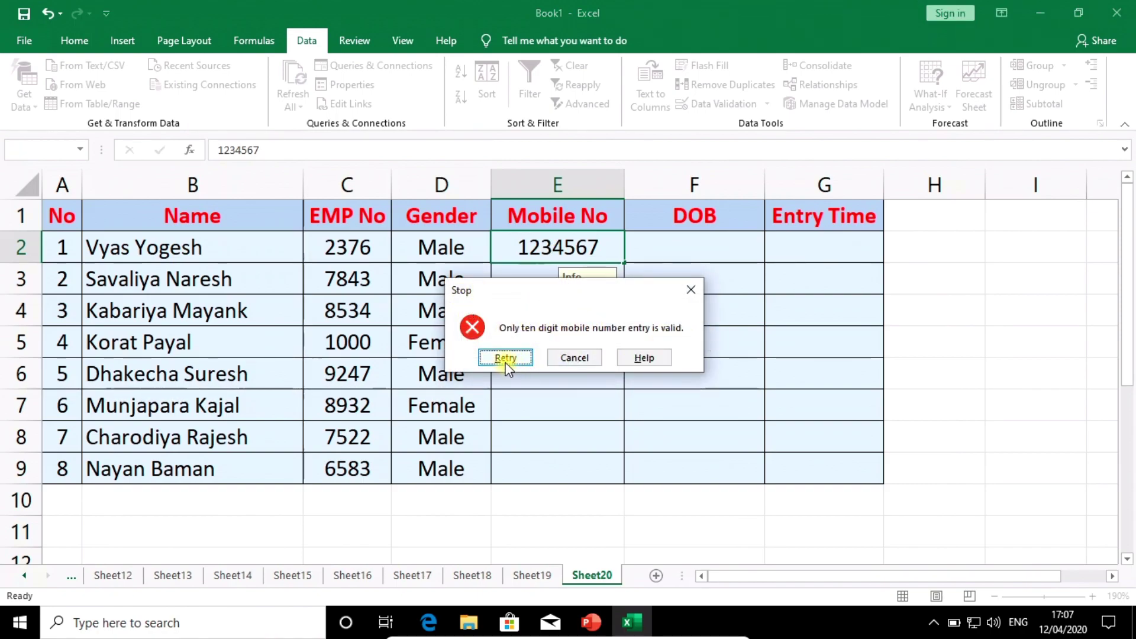
click(506, 358)
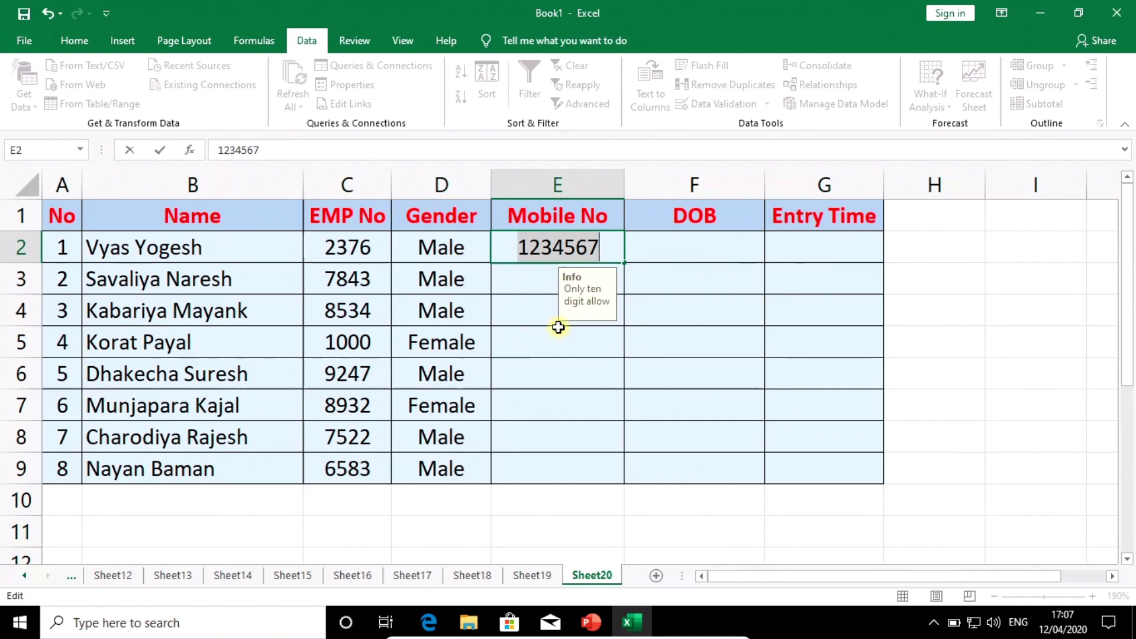
text(123456)
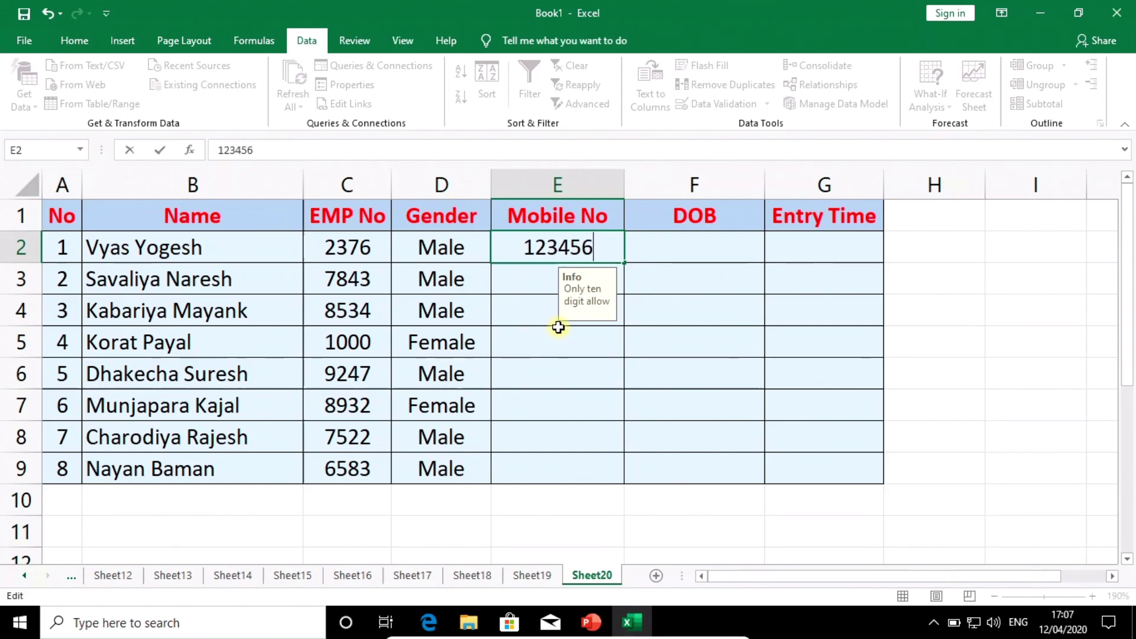
text(7890)
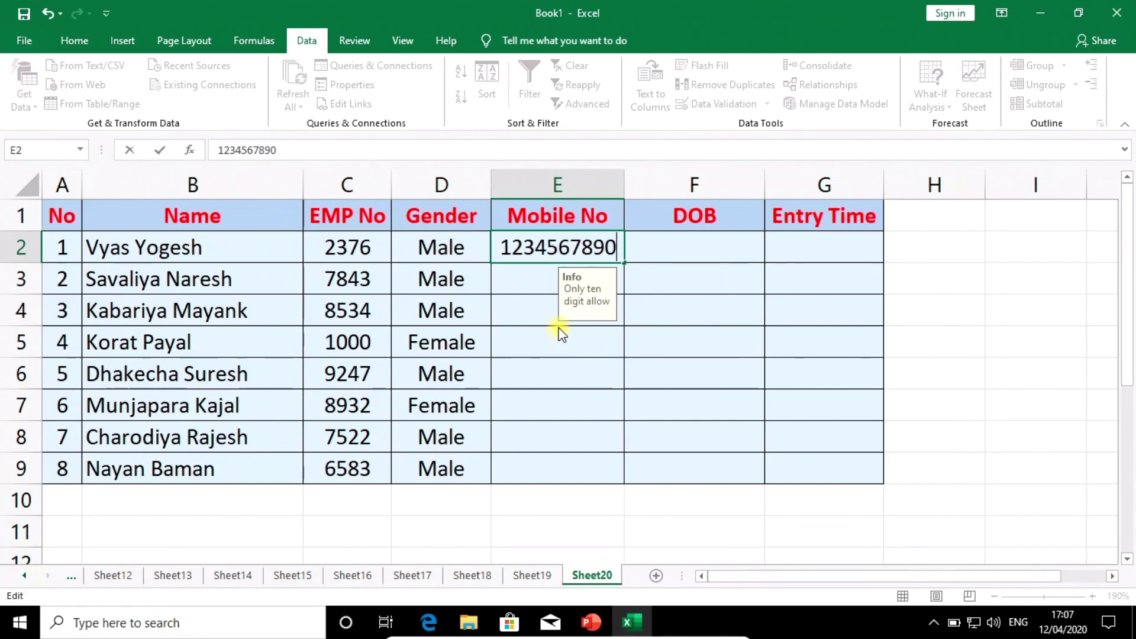
key(Return)
click(574, 255)
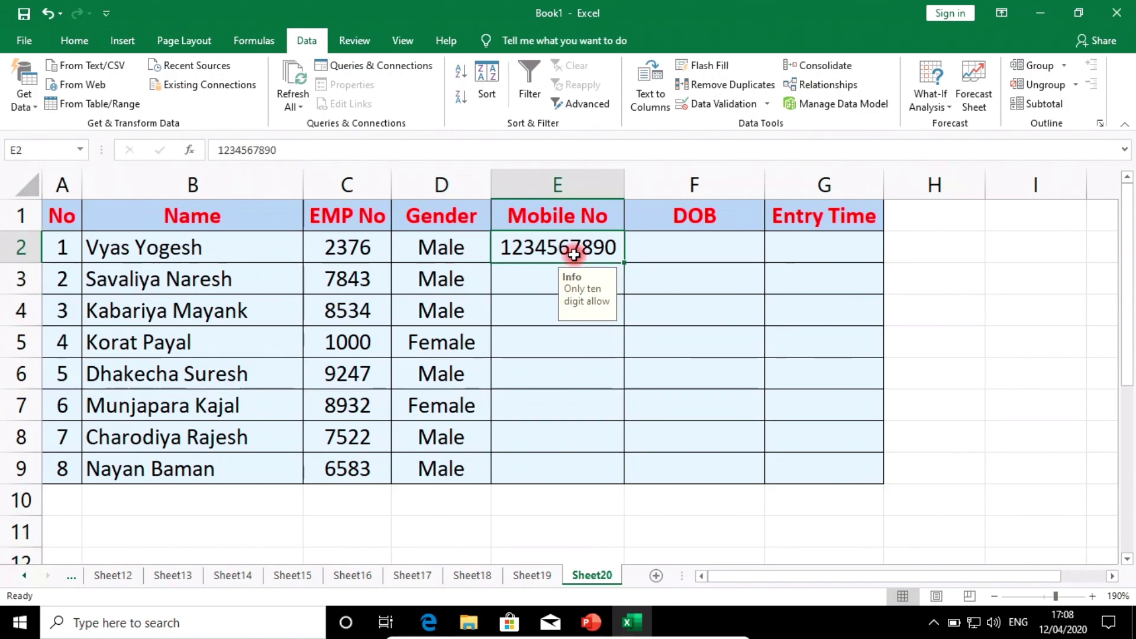
key(F2)
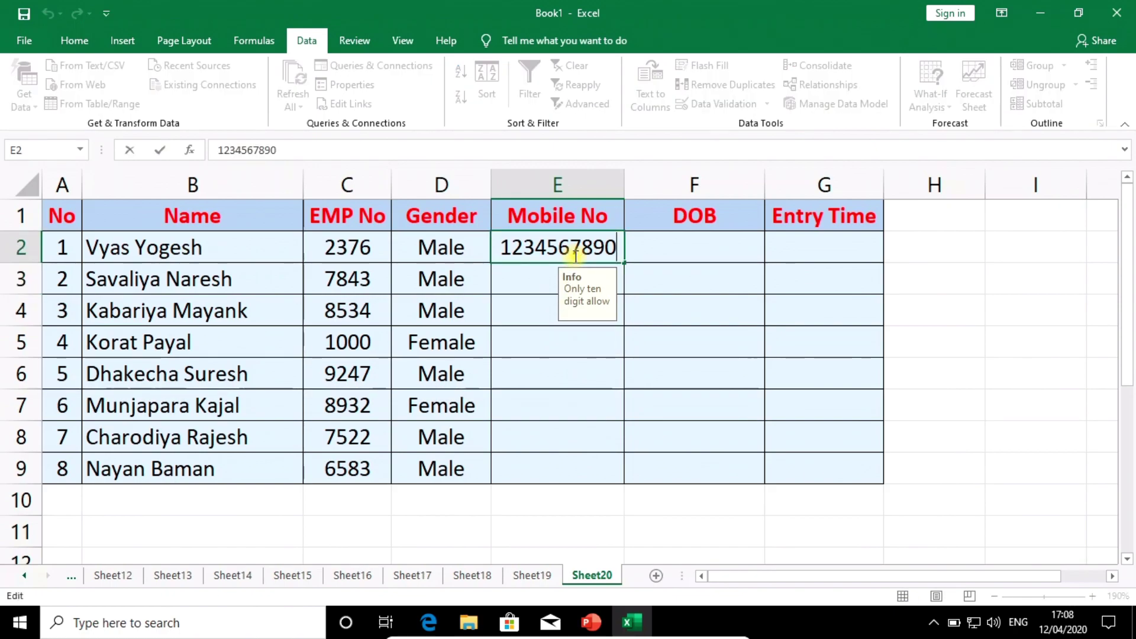
text(1)
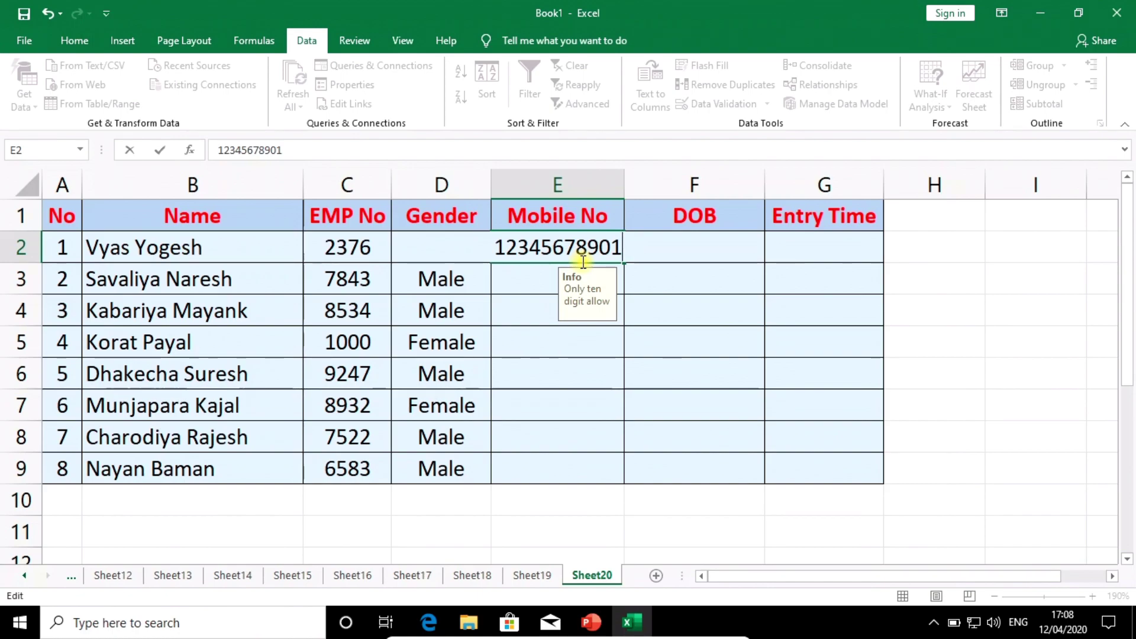
key(Return)
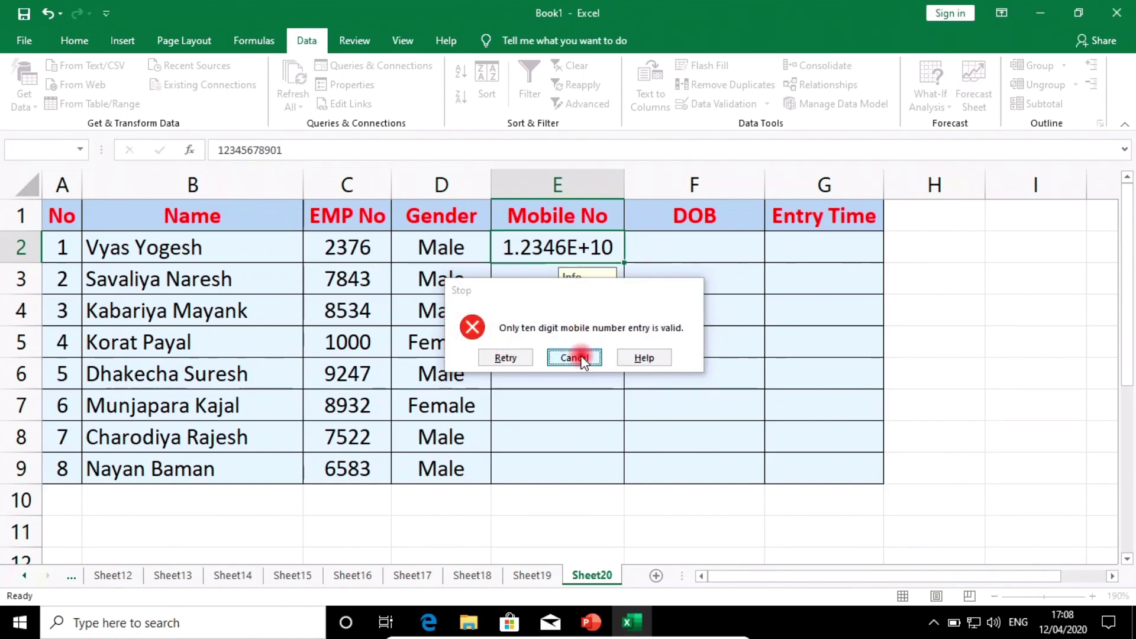
click(573, 357)
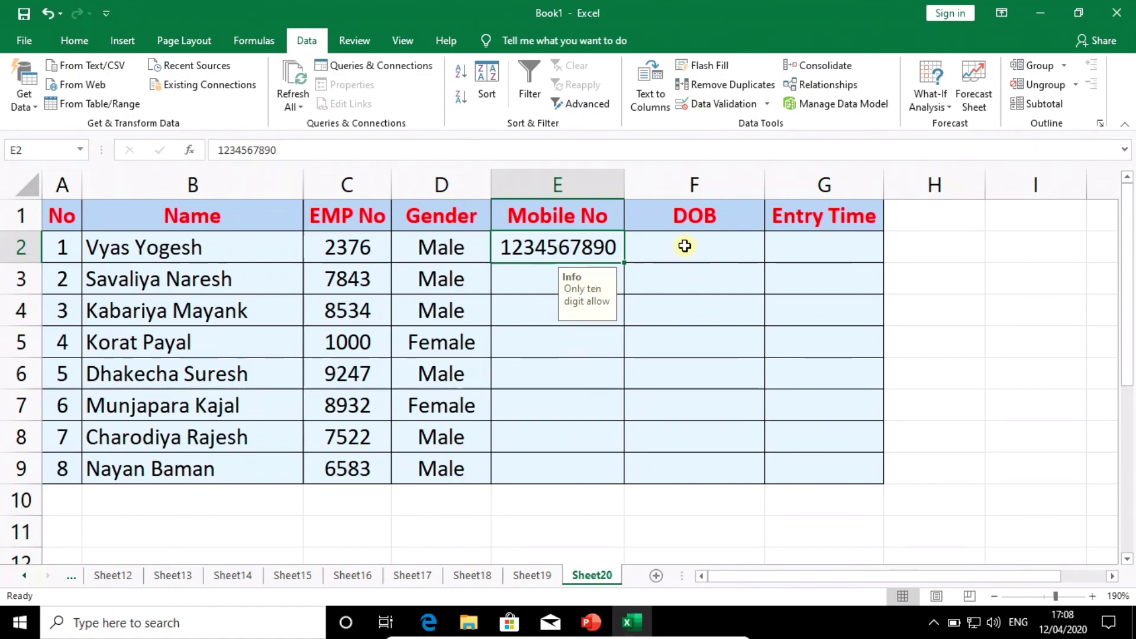
Step: Give DOB cells F2:F9 a Date rule: greater than or equal to 01/01/2002
drag(685, 246, 668, 460)
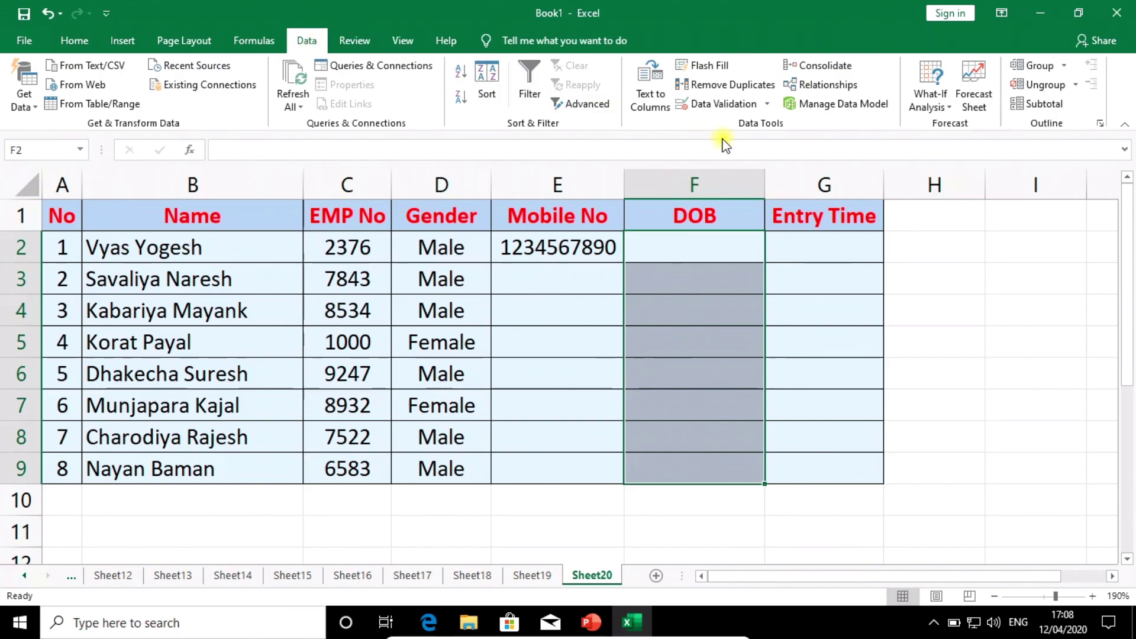
click(726, 104)
drag(704, 190, 781, 124)
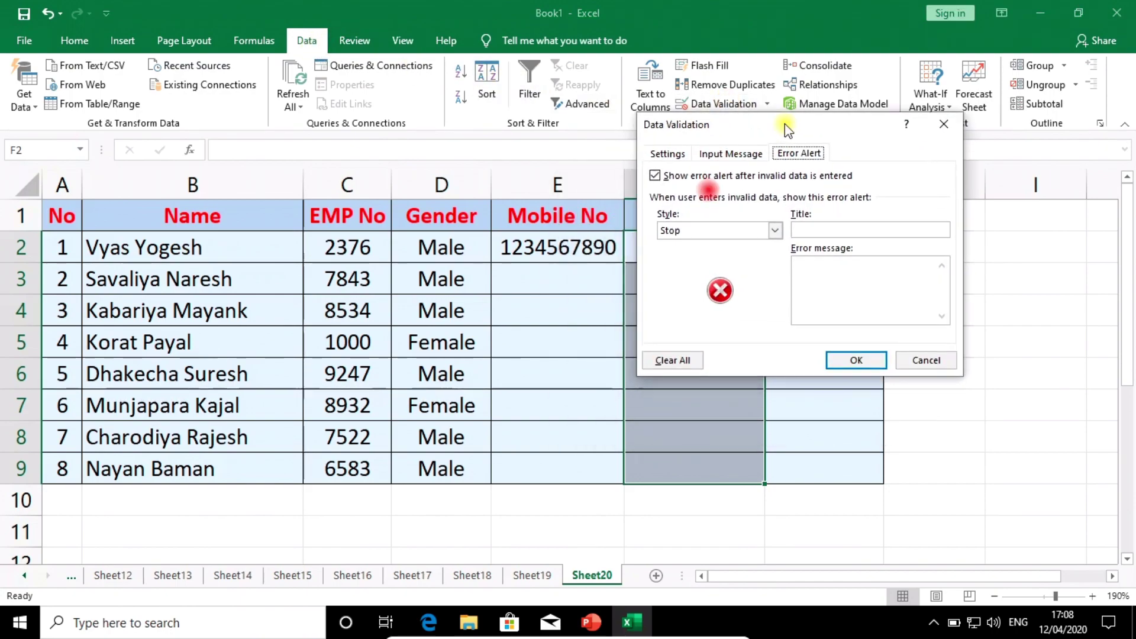
click(667, 153)
click(701, 206)
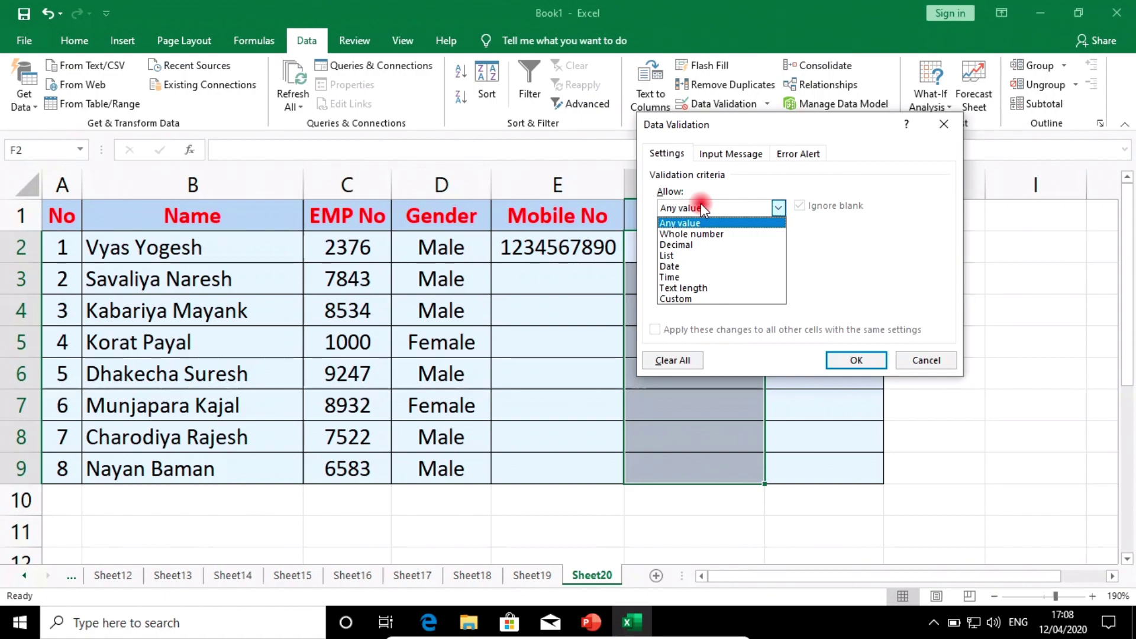
click(678, 266)
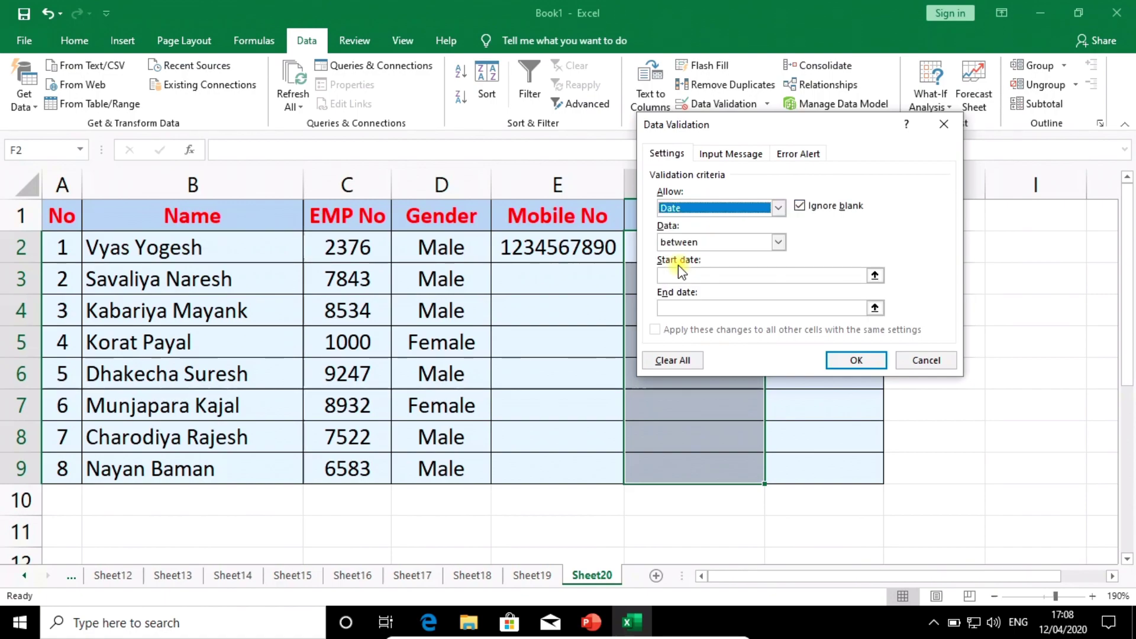
click(711, 243)
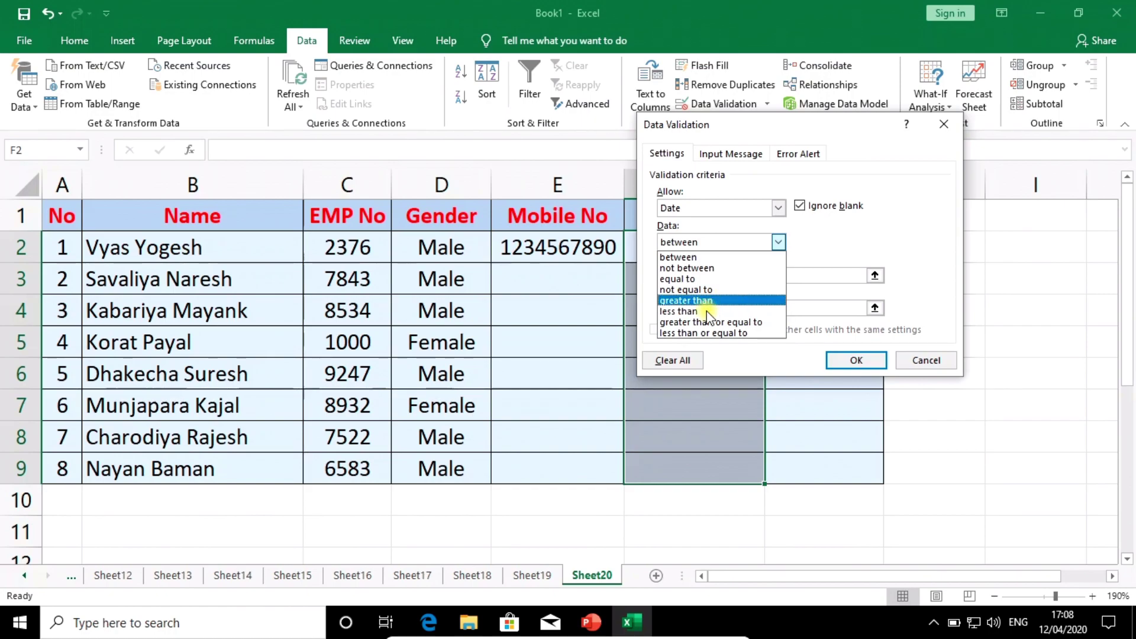
click(727, 321)
click(702, 276)
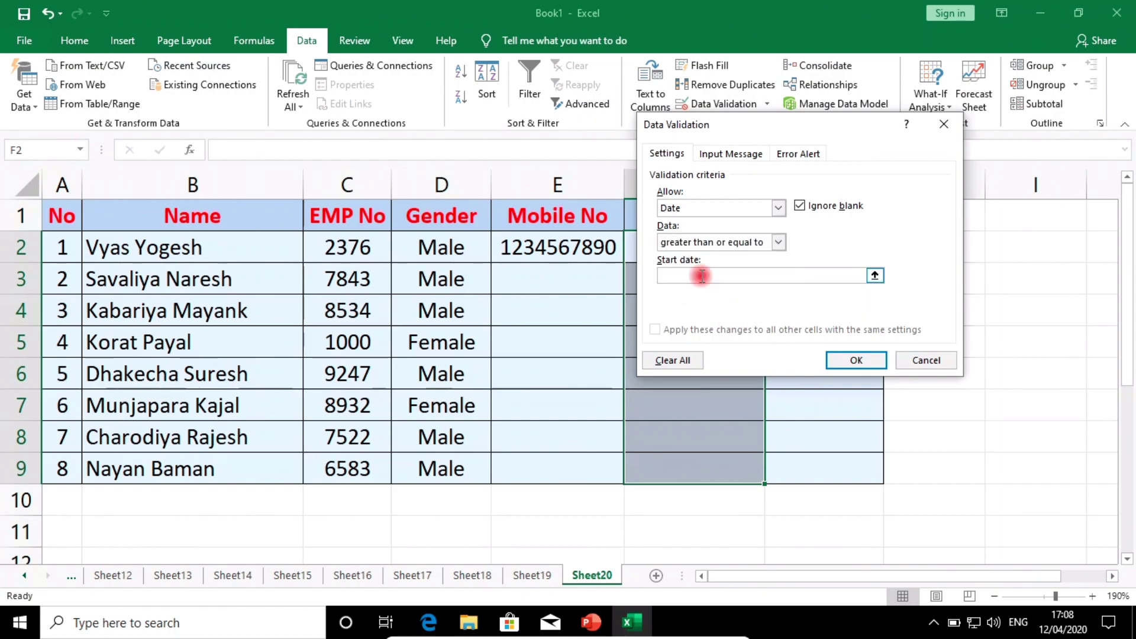
text(0)
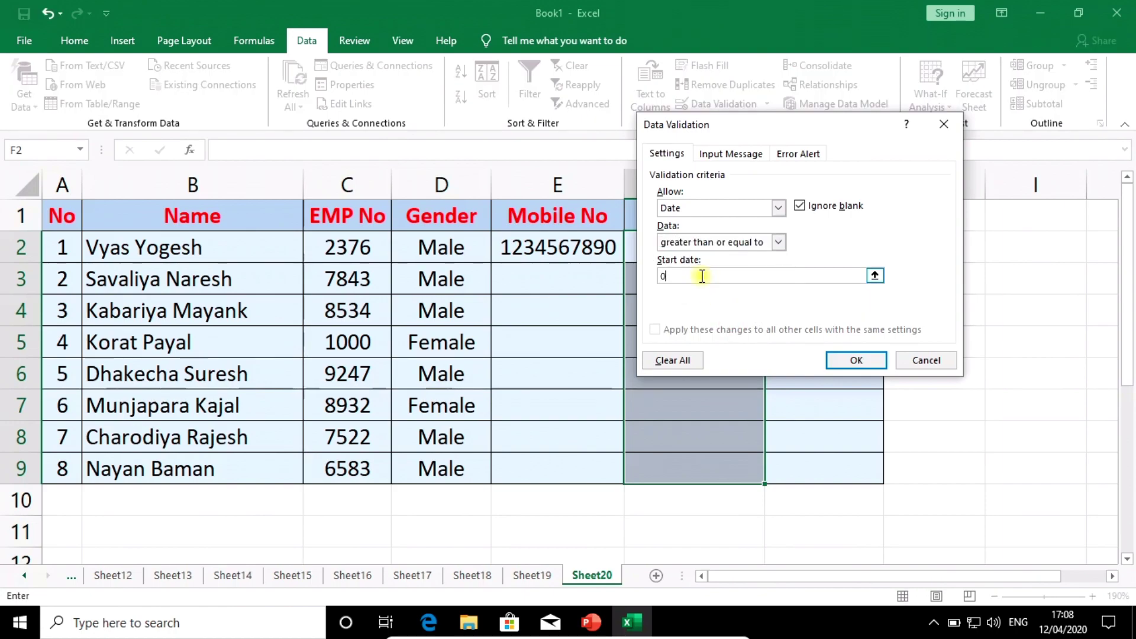
text(1/01/)
text(2002)
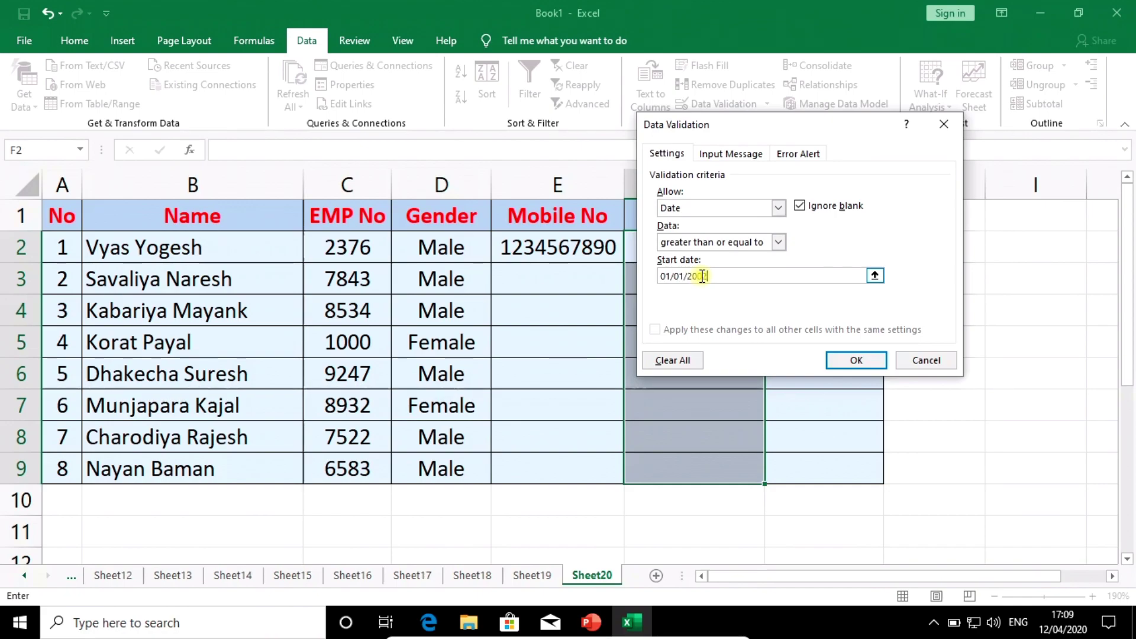
click(856, 359)
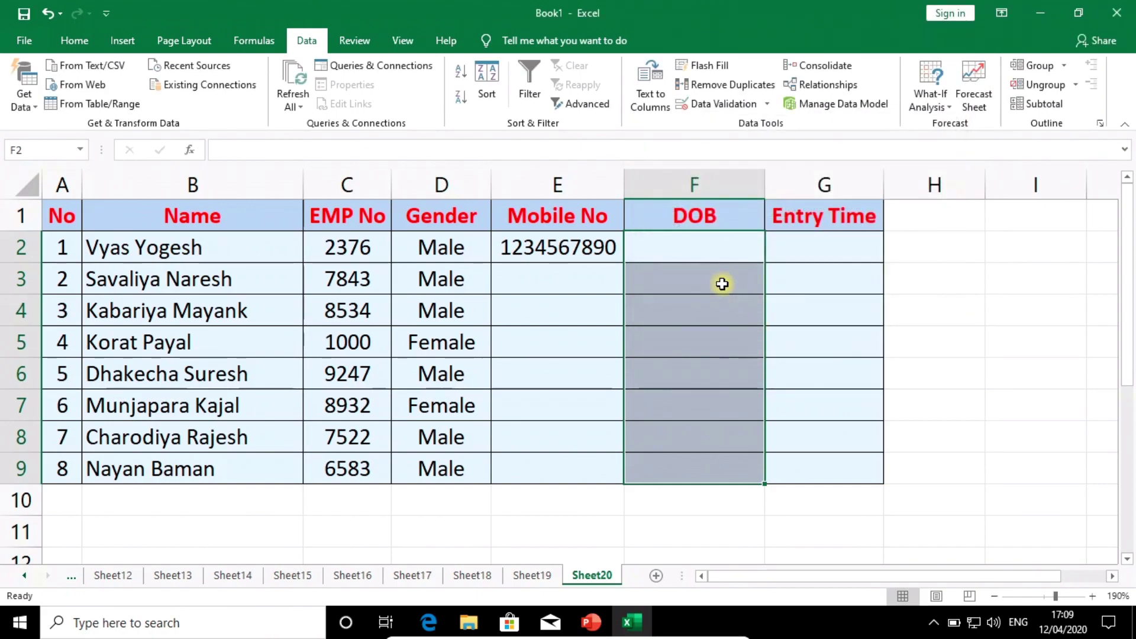
Step: Apply a Date format to the DOB cells via Format Cells
click(702, 267)
drag(690, 248, 702, 469)
right_click(678, 248)
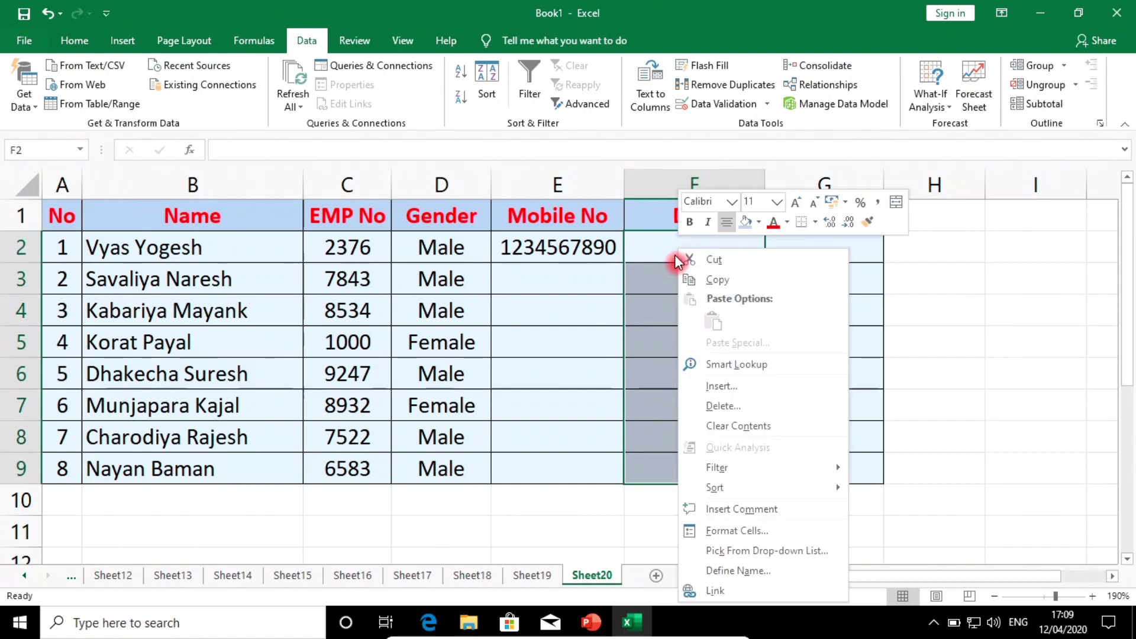
key(Escape)
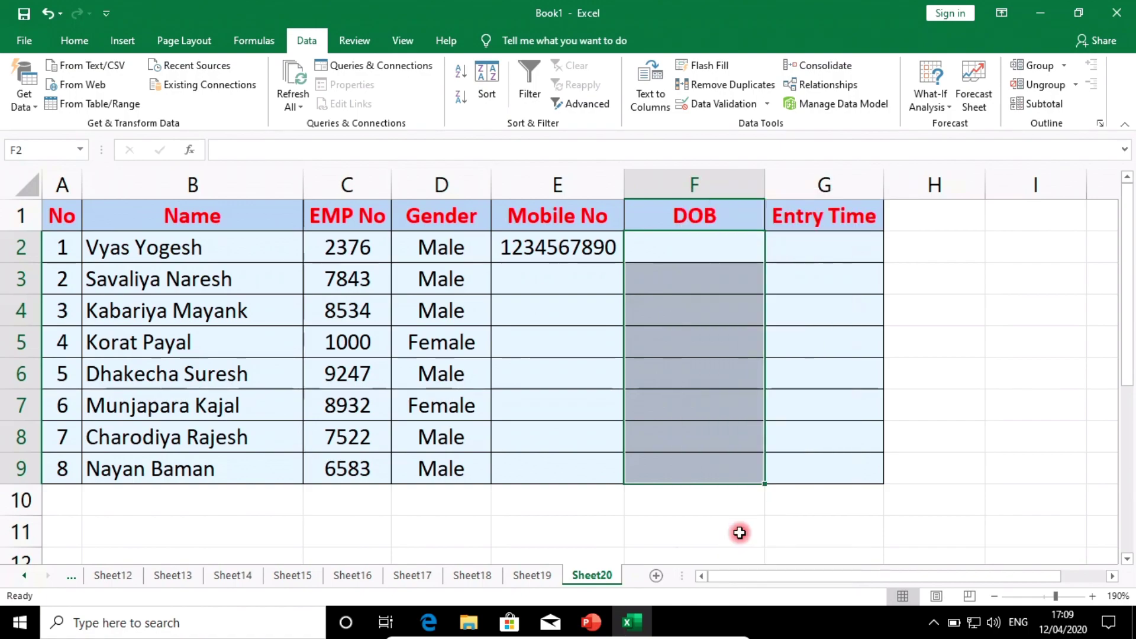
key(ctrl+1)
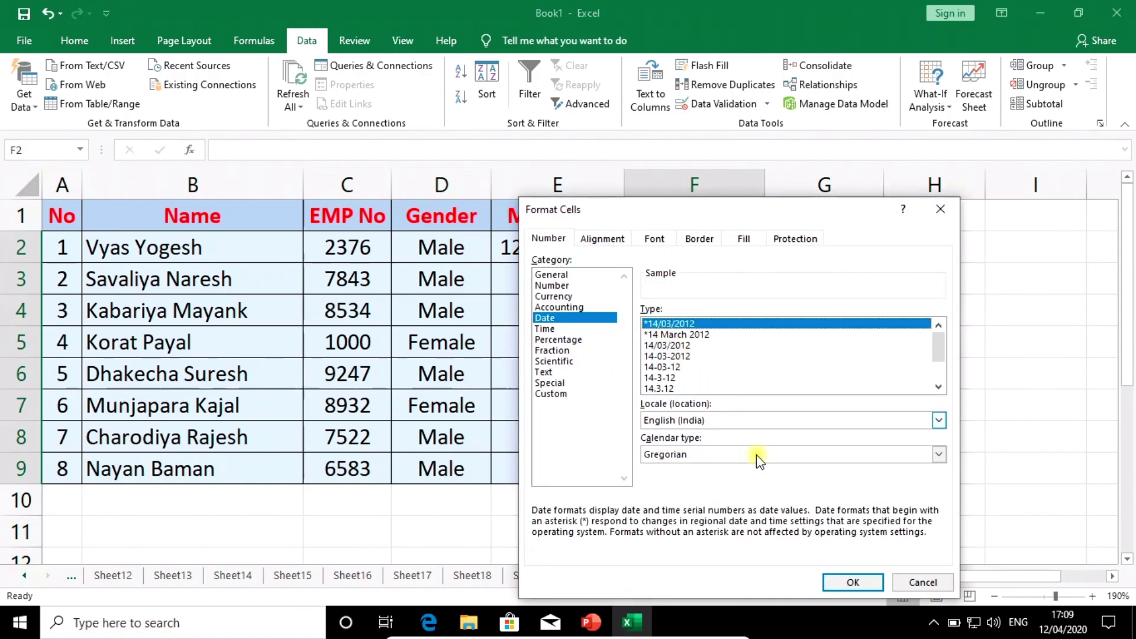
click(854, 583)
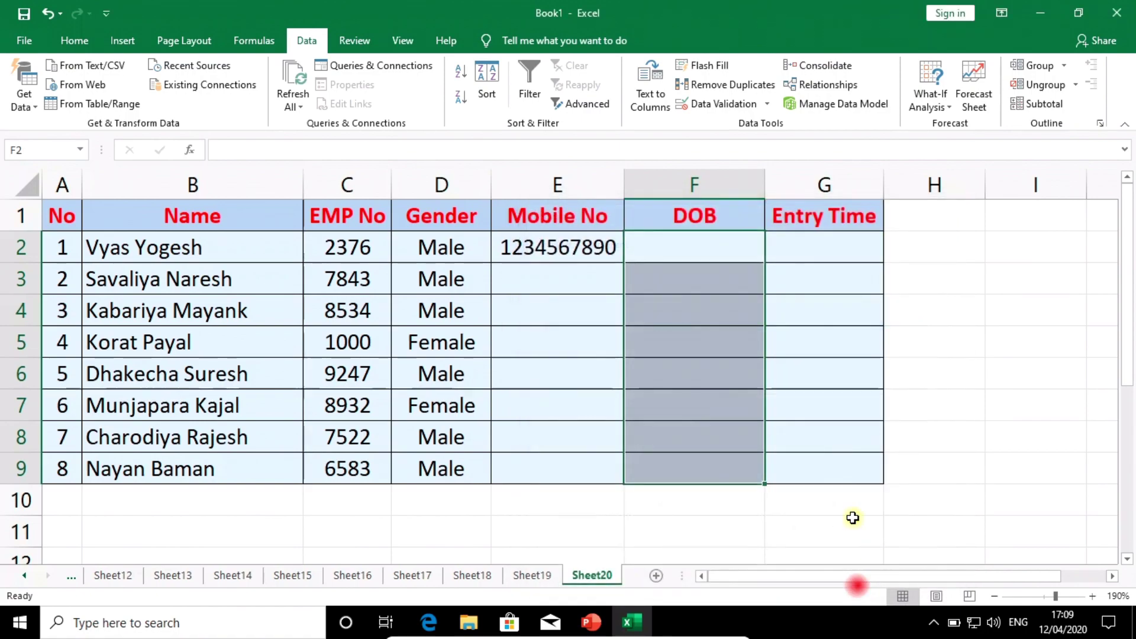
Step: Enter 1/1/2000 in F2 and cancel it when validation refuses it
click(689, 245)
text(1/1/)
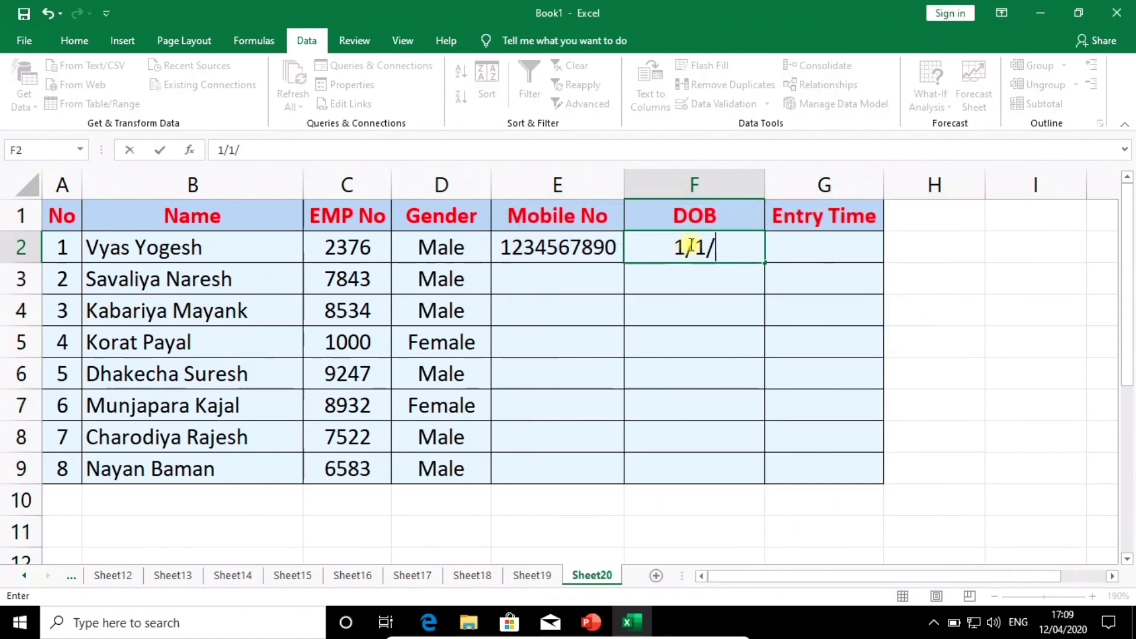
text(2000)
key(Return)
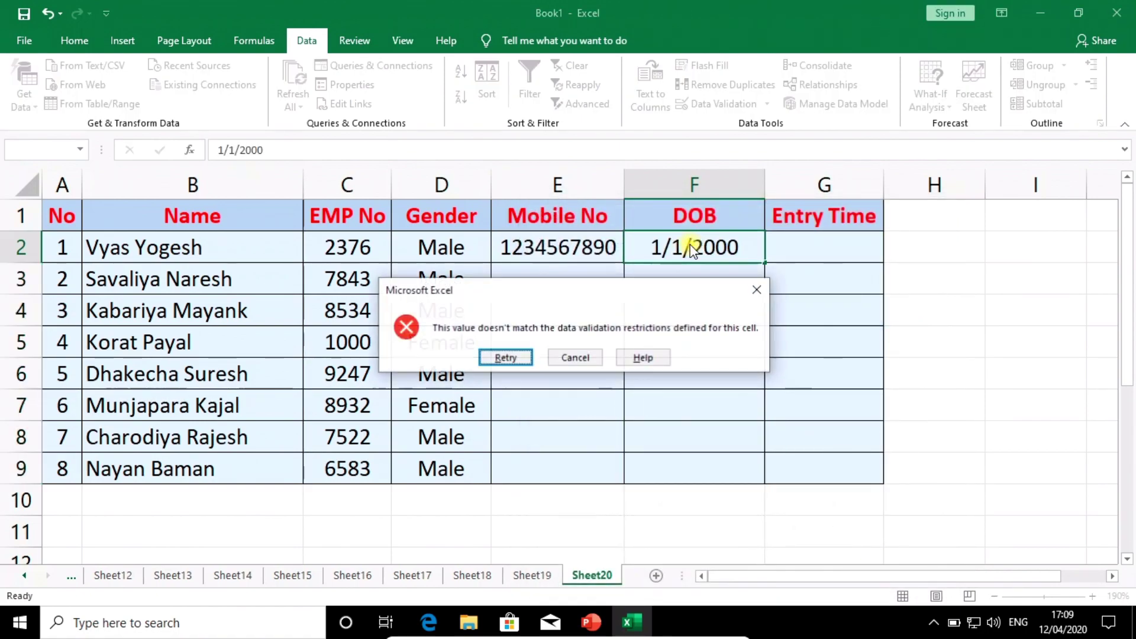
click(575, 357)
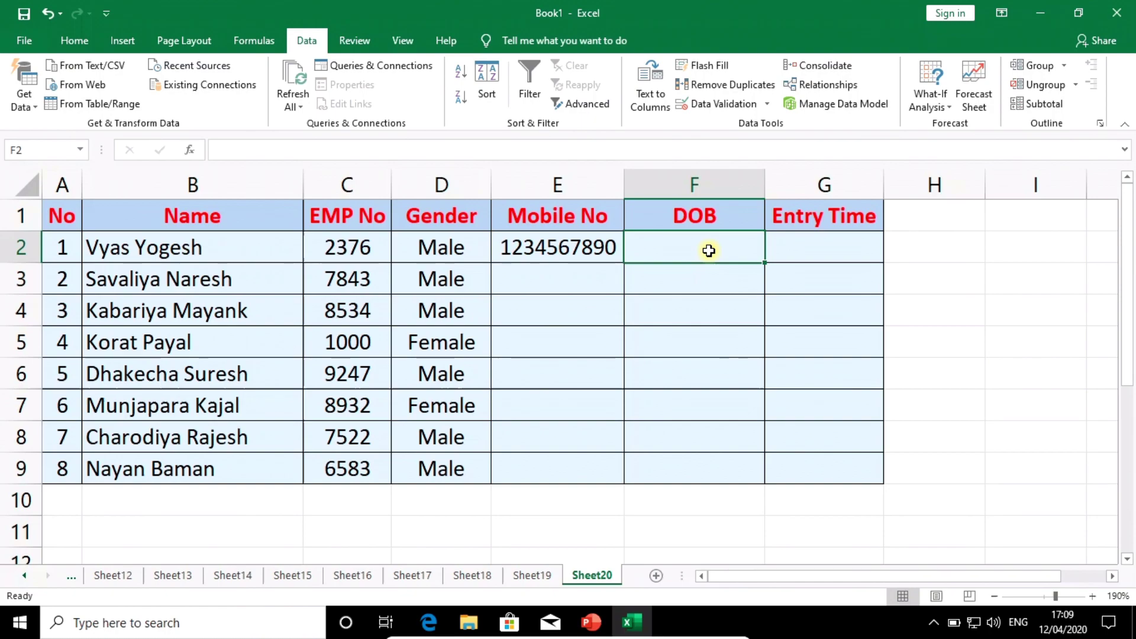
Step: Format the Entry Time cells G2:G9 with a Time format
drag(795, 246, 814, 451)
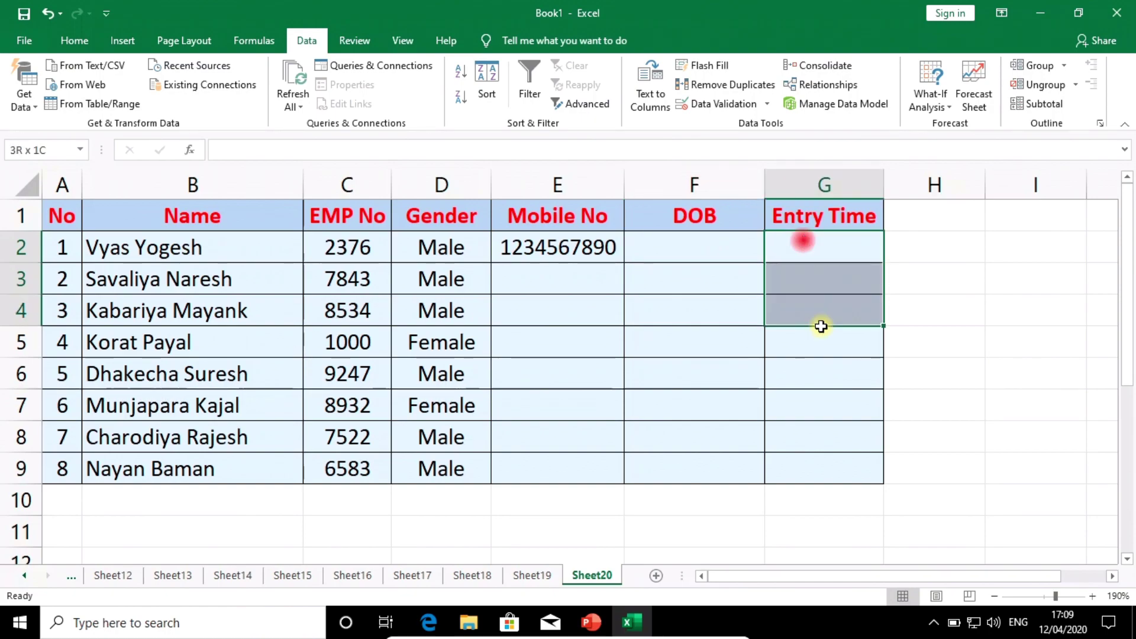
right_click(800, 252)
click(858, 531)
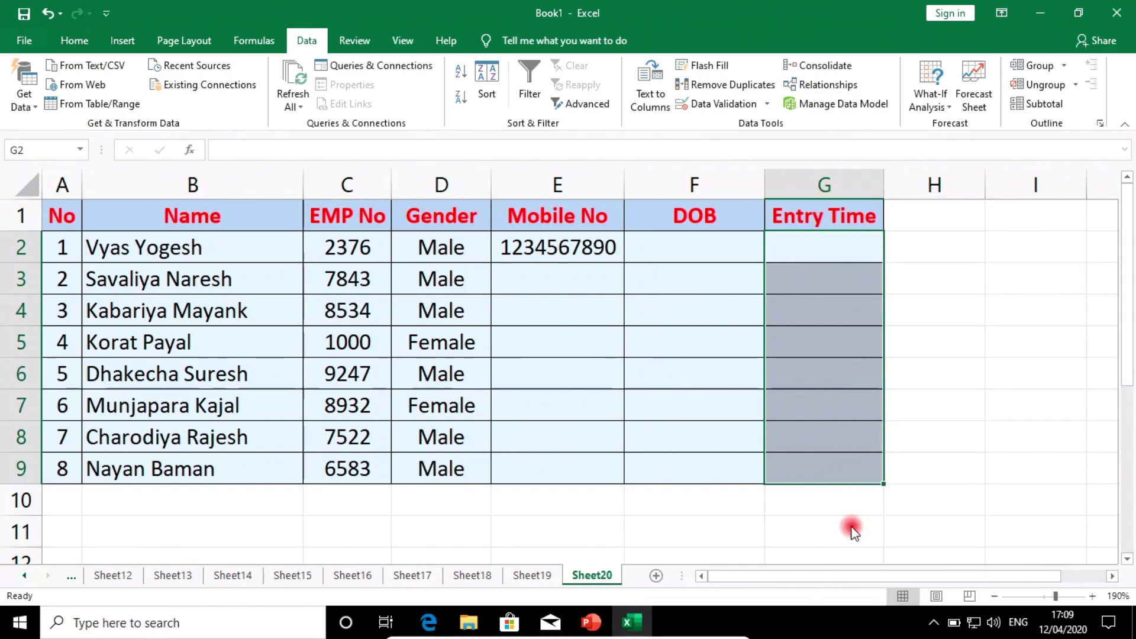
click(685, 328)
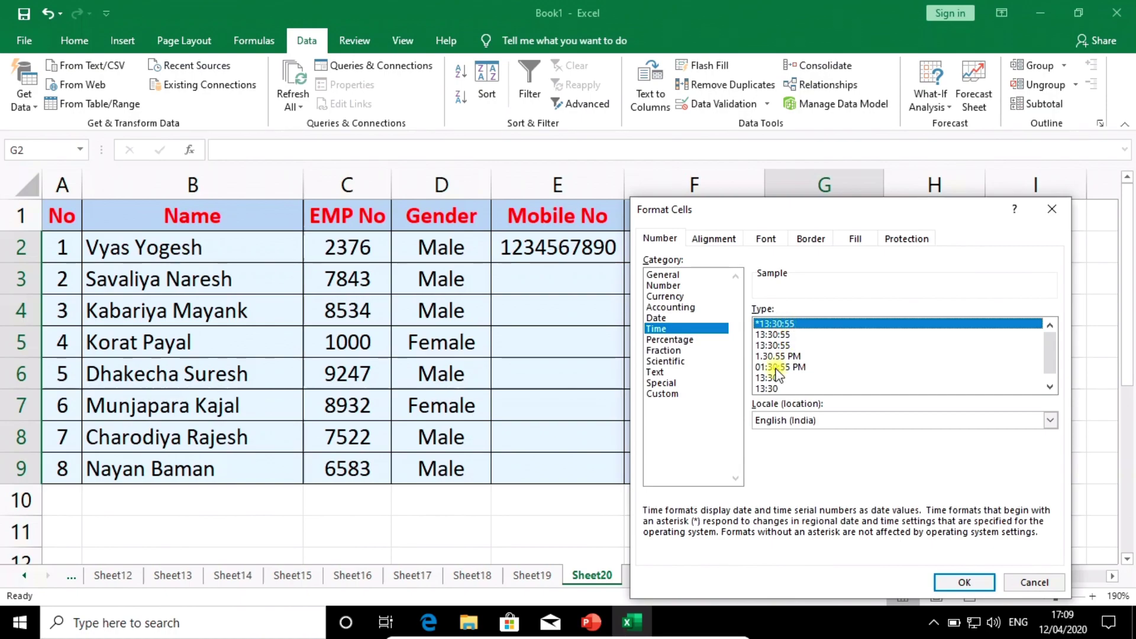
click(963, 582)
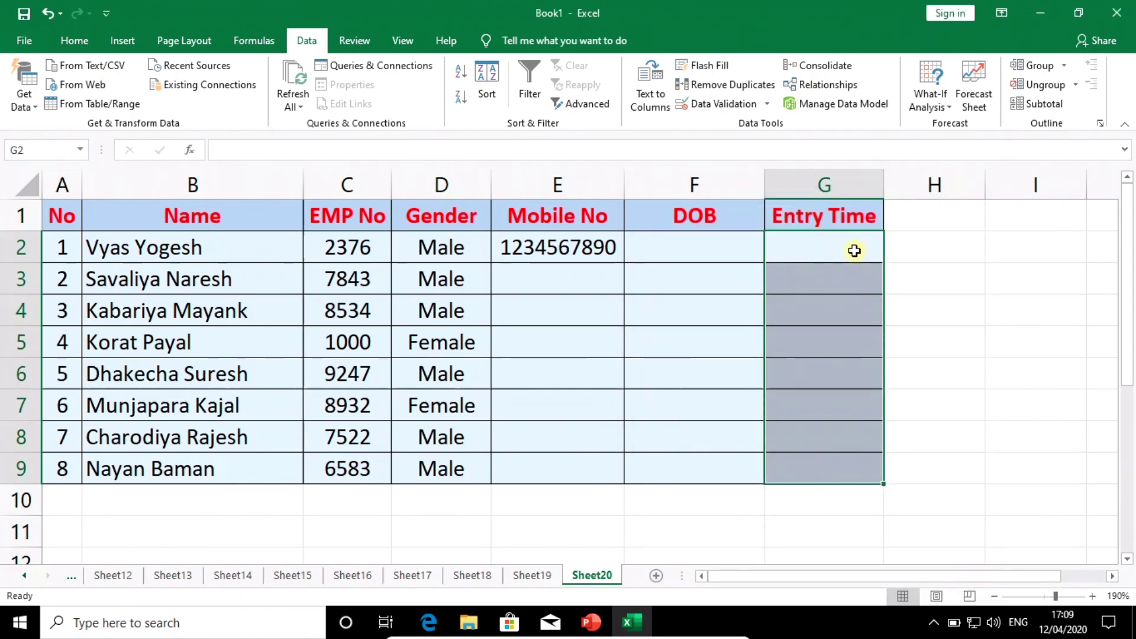
Step: Set a Time validation rule allowing only times between 07:00:00 and 09:00:00
click(721, 105)
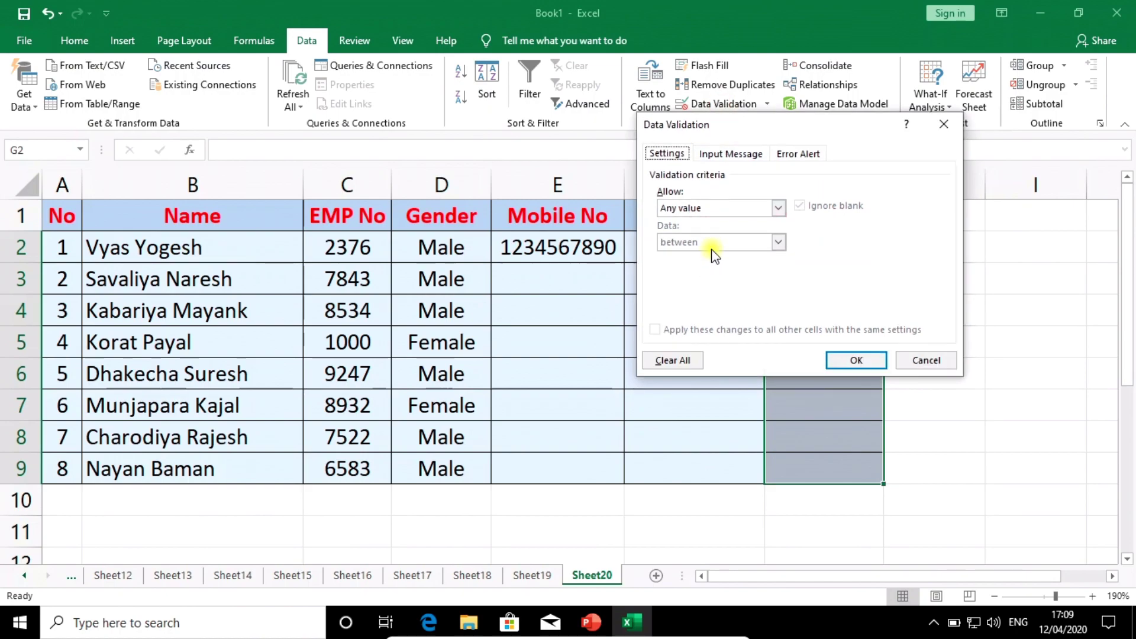
click(718, 207)
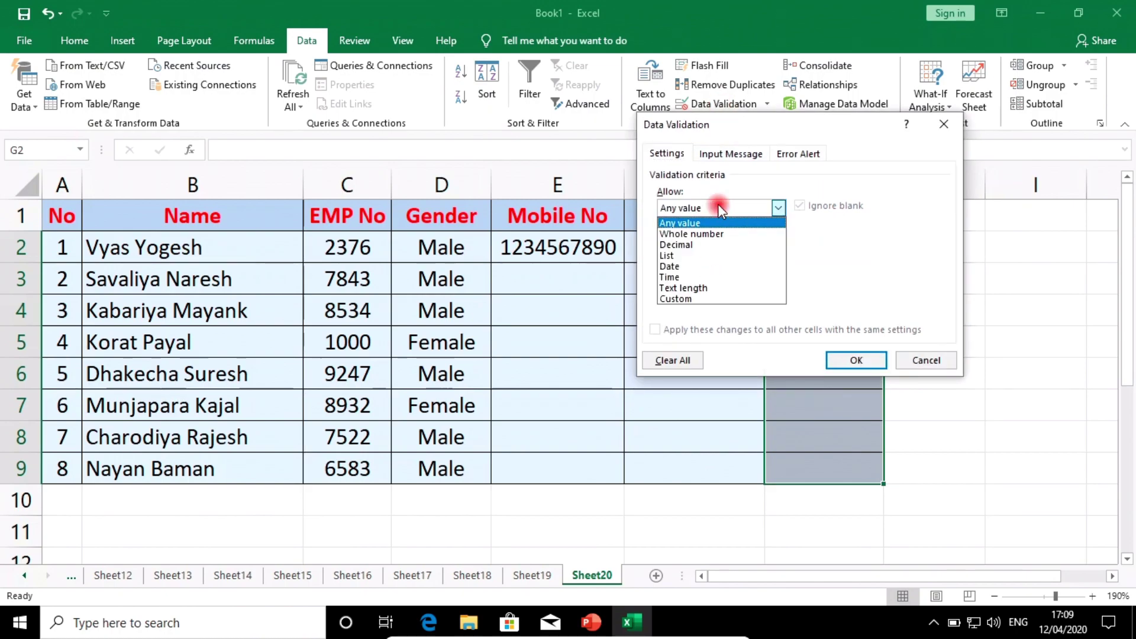
click(672, 277)
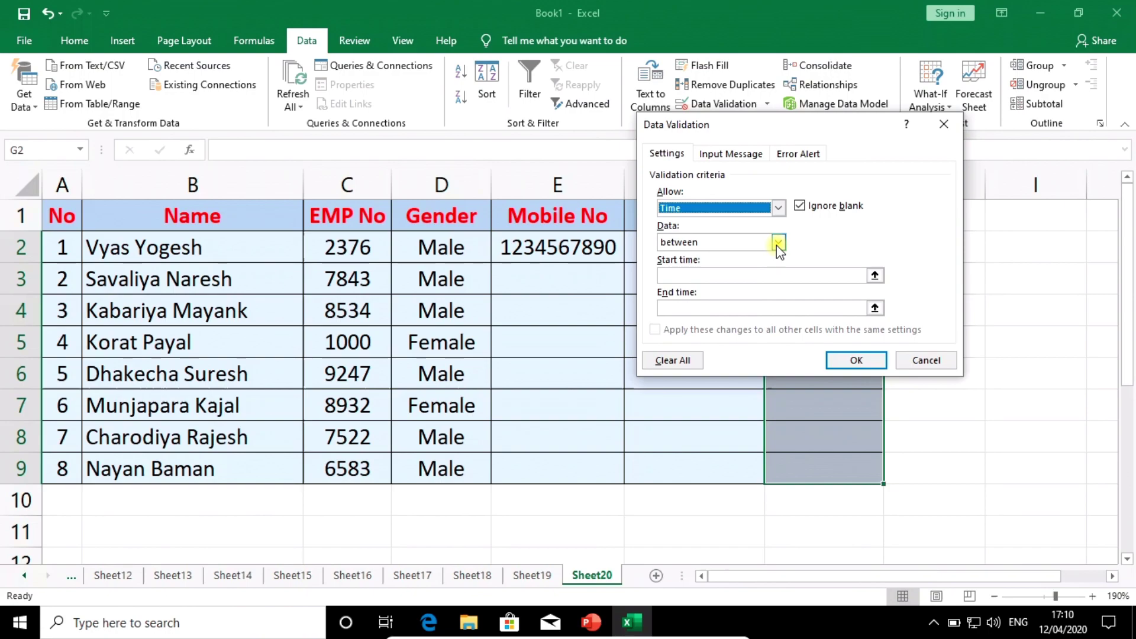
click(776, 245)
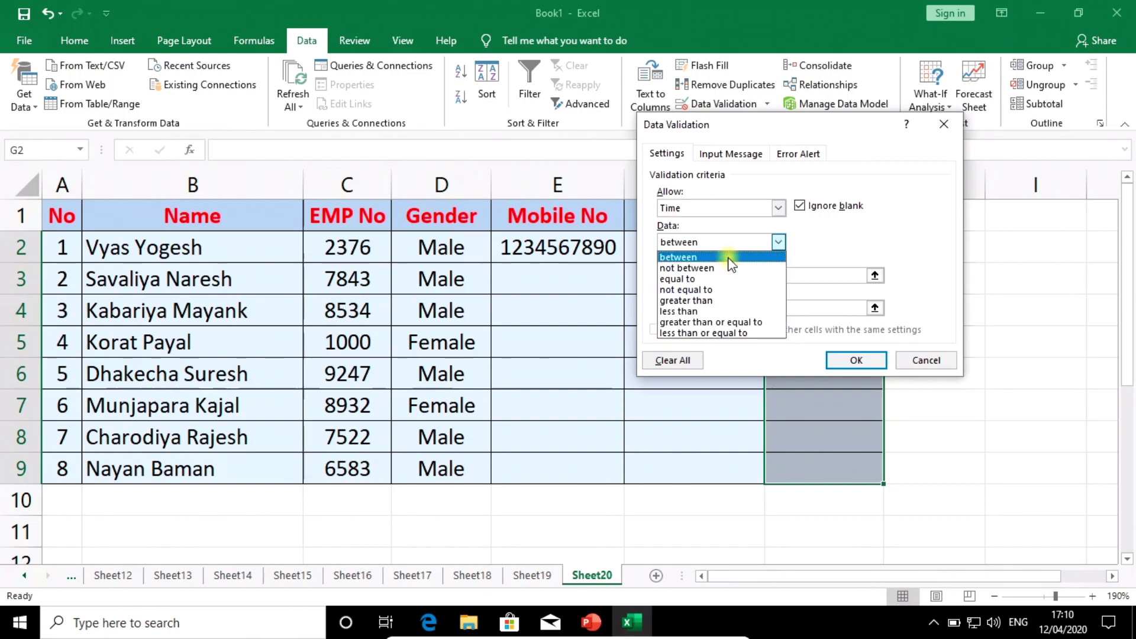
click(686, 253)
click(672, 274)
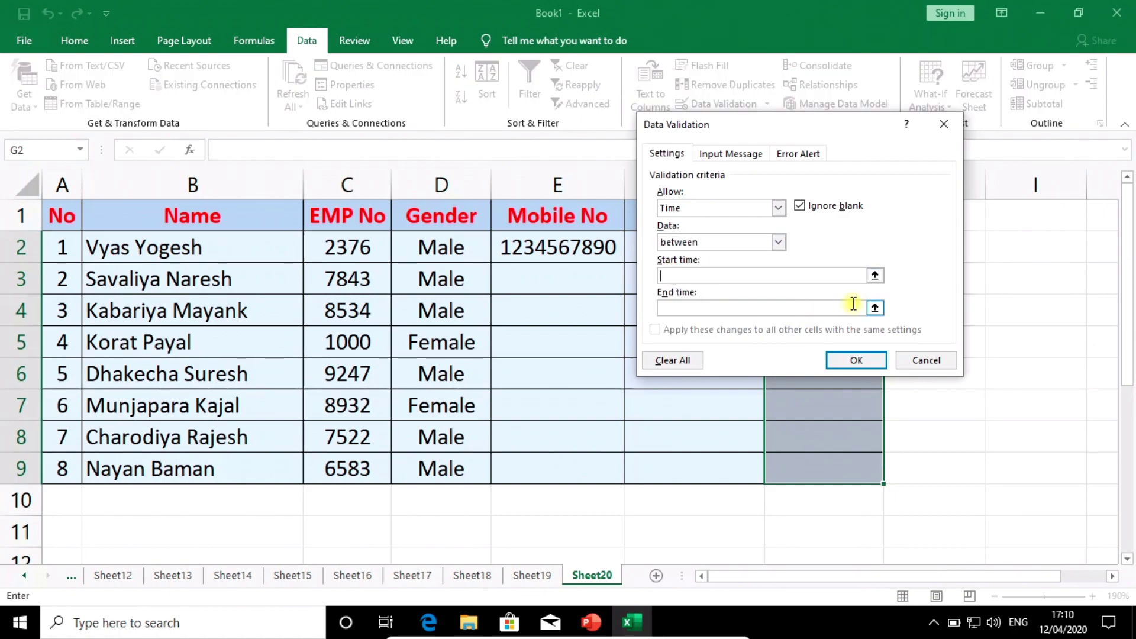
text(07:)
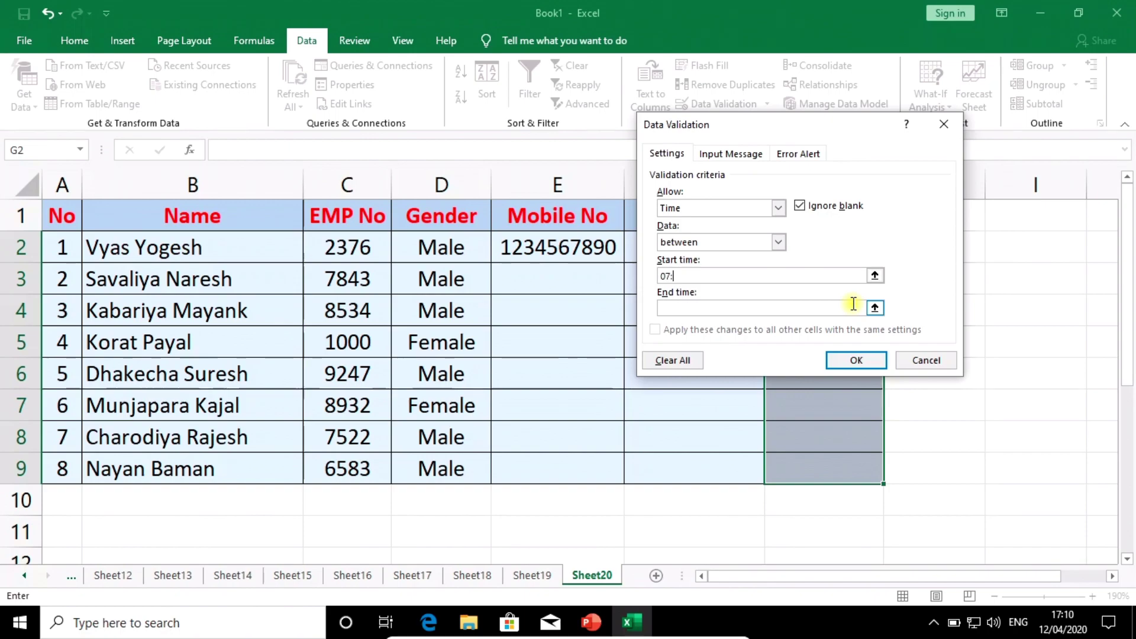
text(00:00)
click(704, 311)
text(9)
text(09)
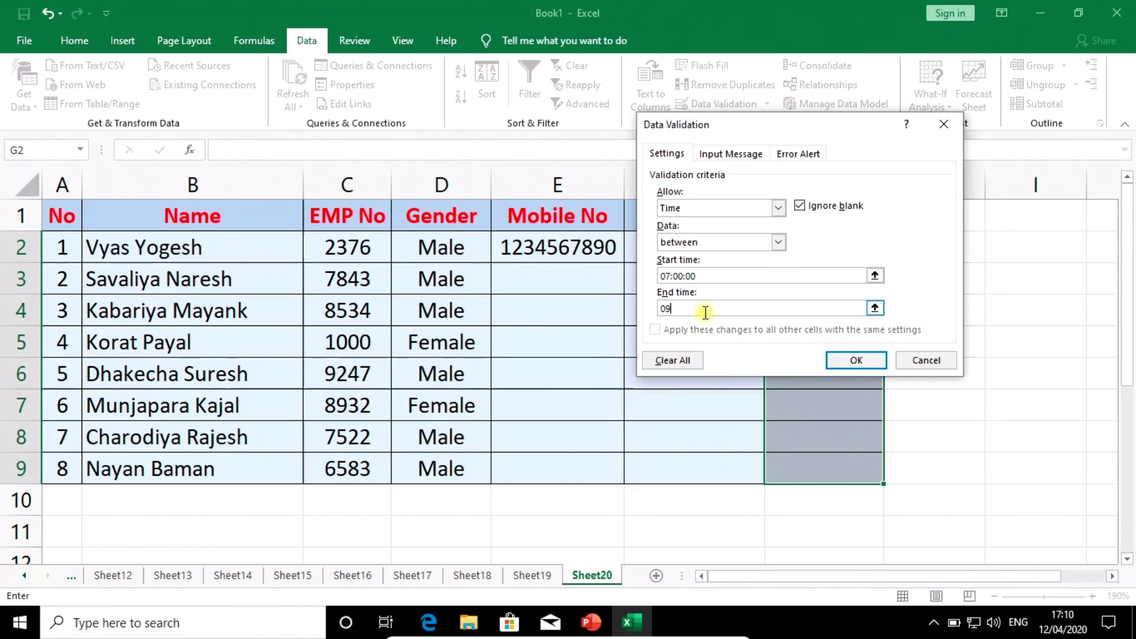
text(00:0)
text(00)
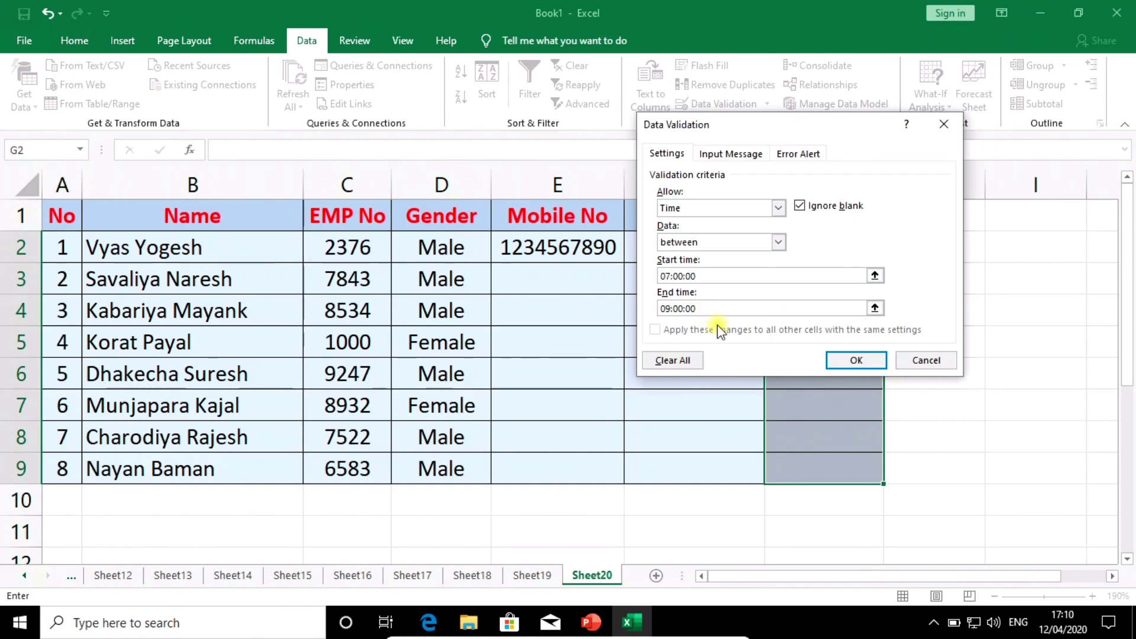
Step: Review the Input Message and Error Alert tabs, toggling their display checkboxes
click(725, 154)
click(787, 154)
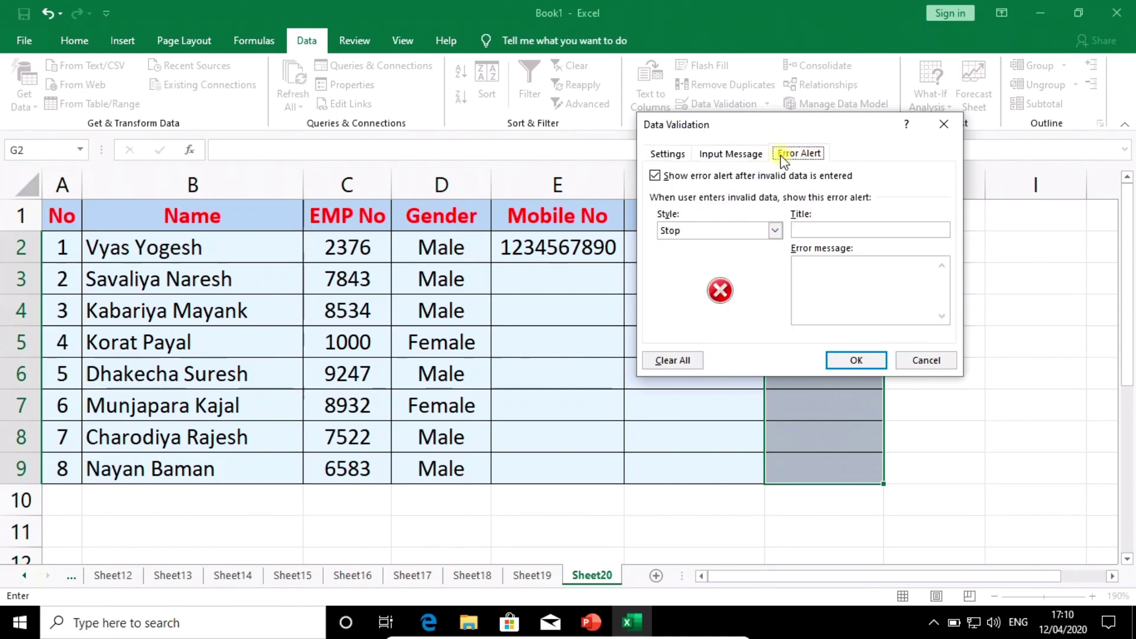
click(654, 175)
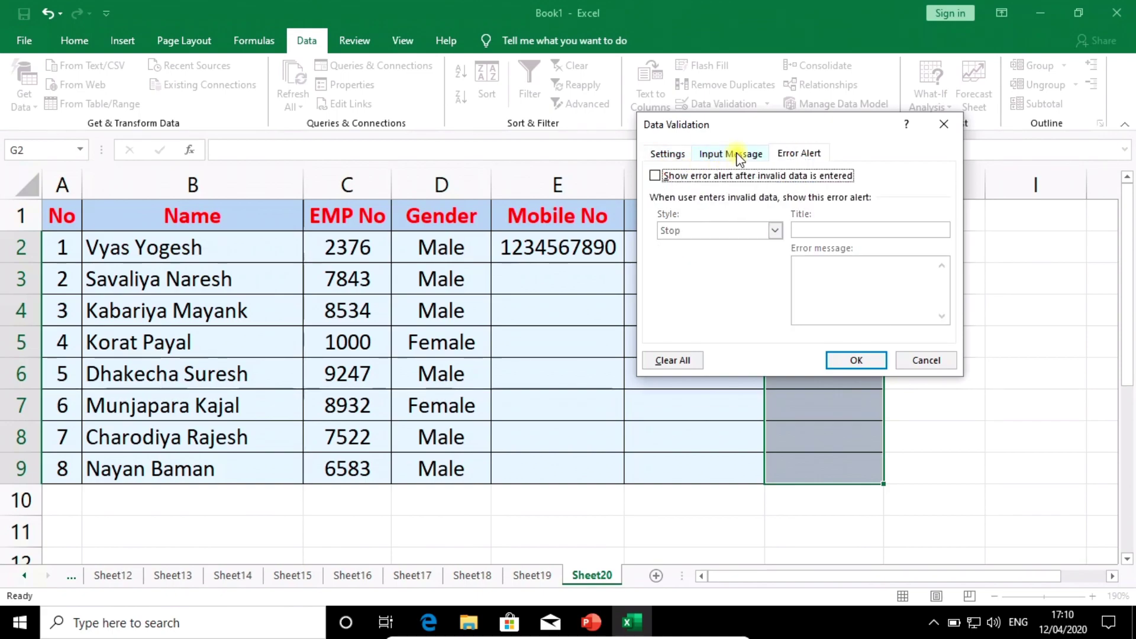
click(654, 175)
click(729, 154)
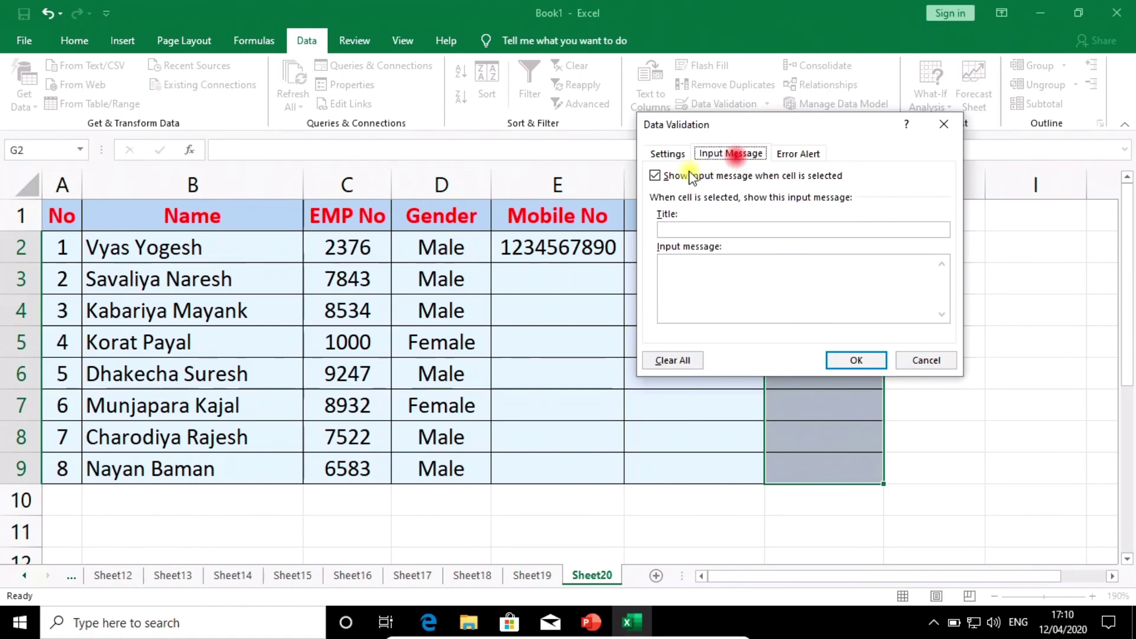
click(654, 176)
Step: Save the time rule, then test G2: 6:49 refused and cancelled, 7:01 accepted
click(857, 360)
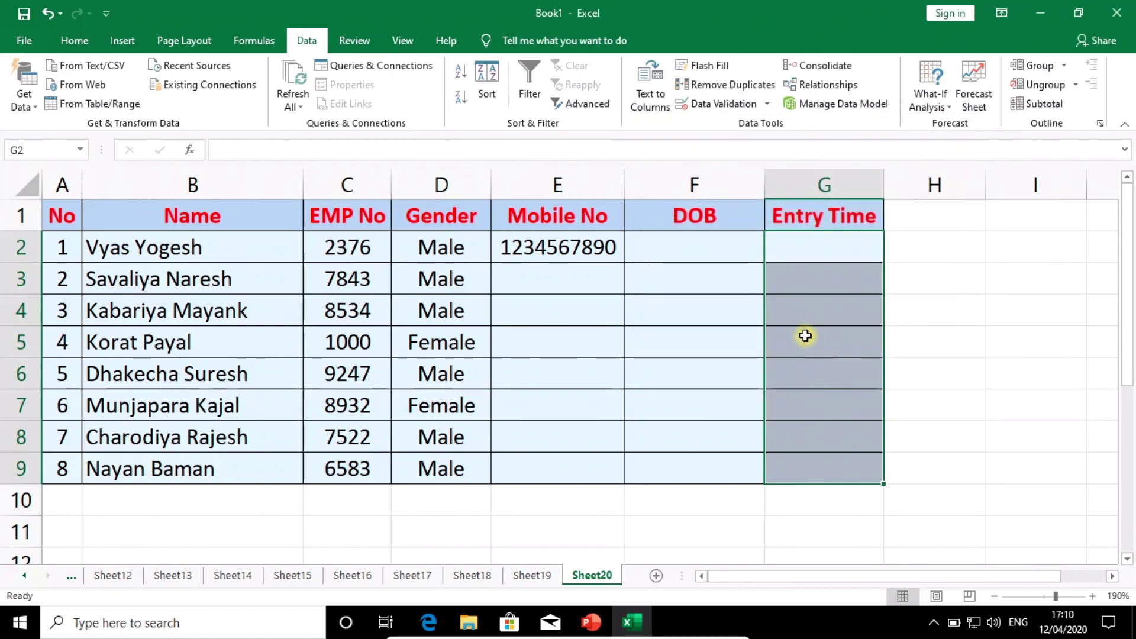
click(824, 256)
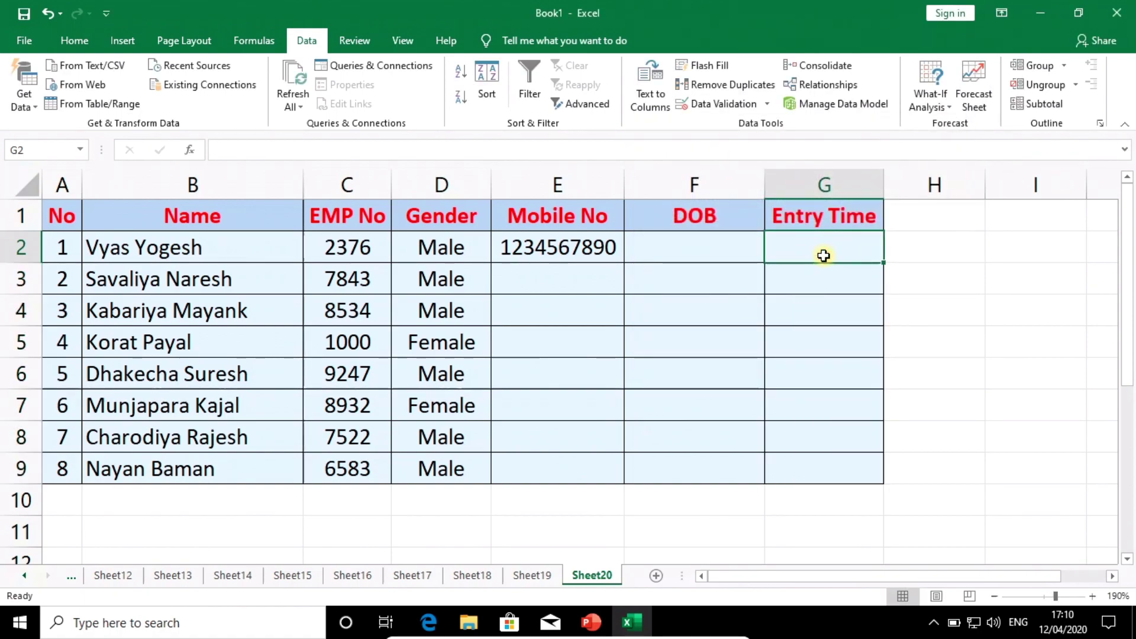
text(6)
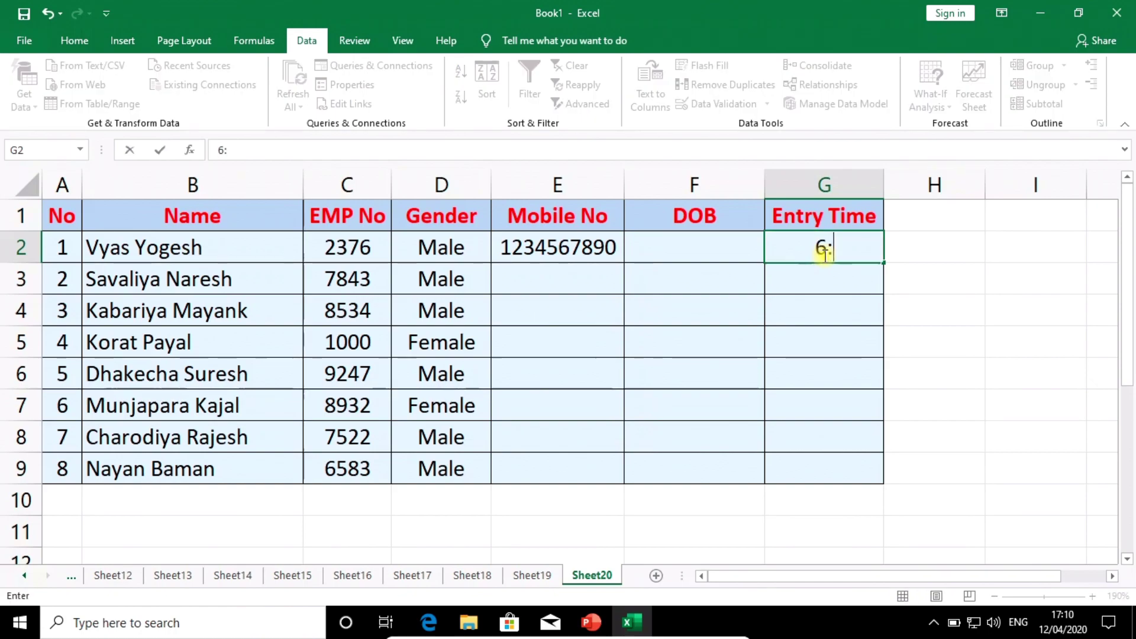
text(:49)
key(Return)
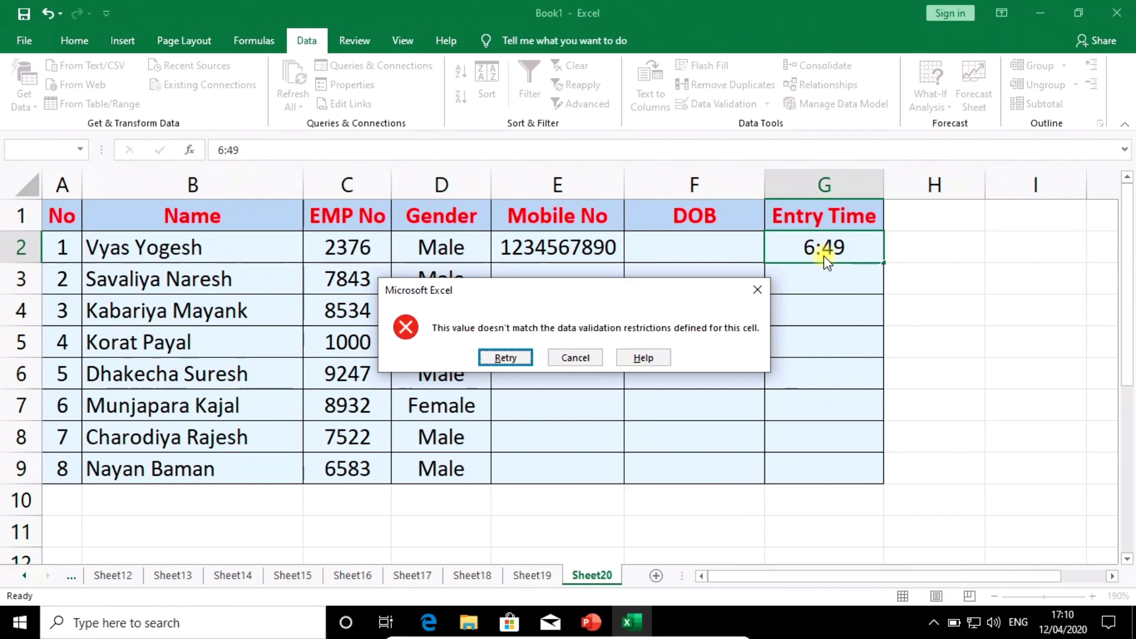
click(589, 358)
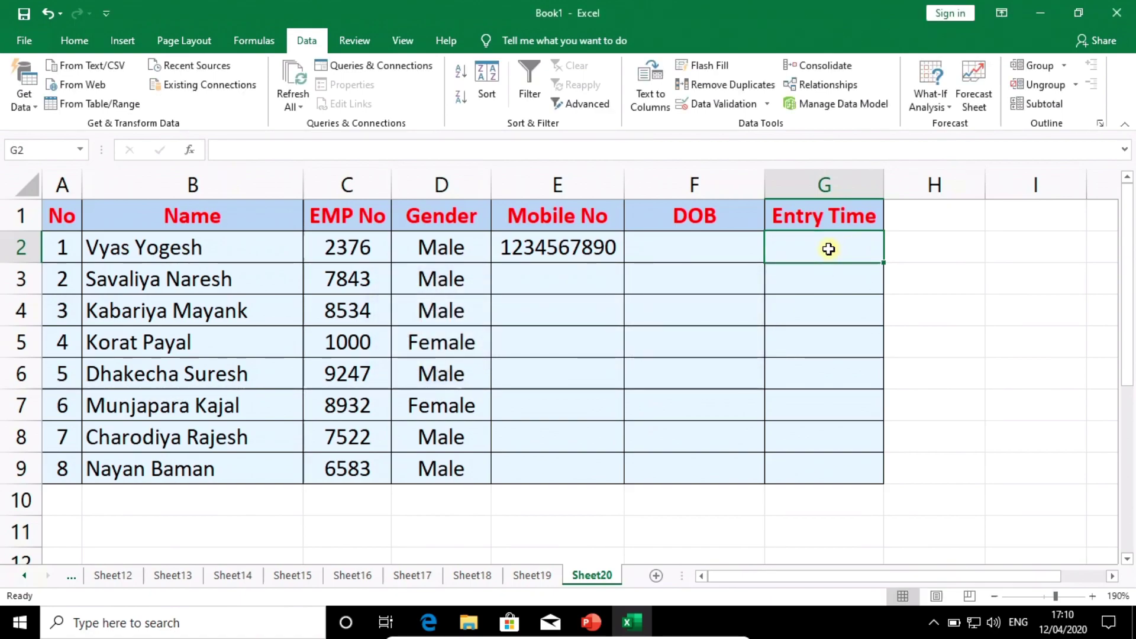
text(7:0)
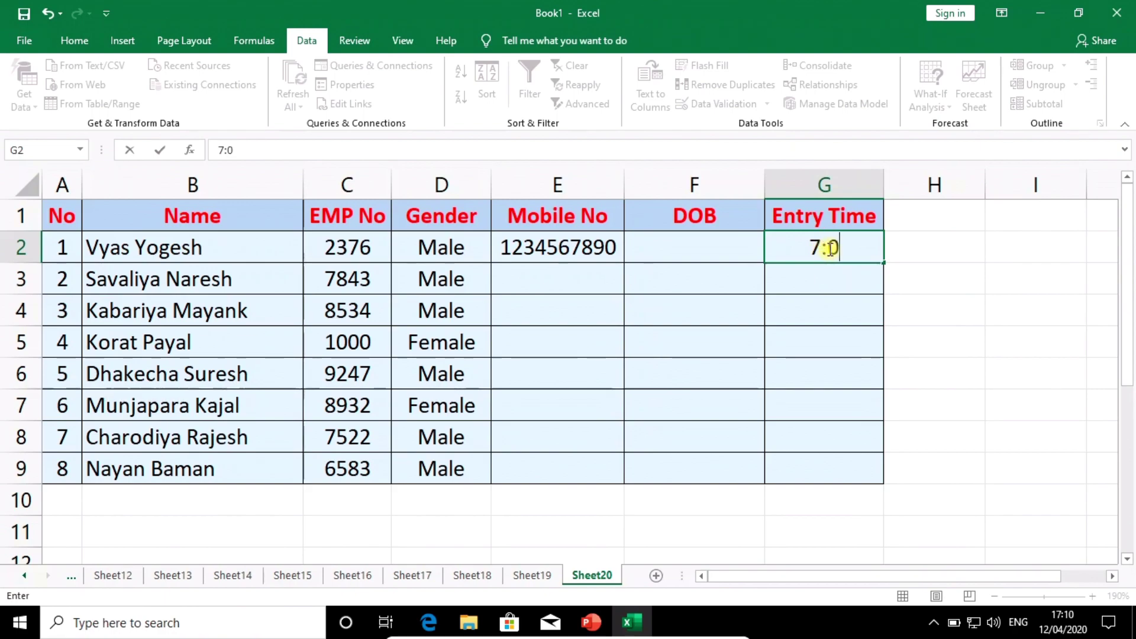
text(1)
key(Return)
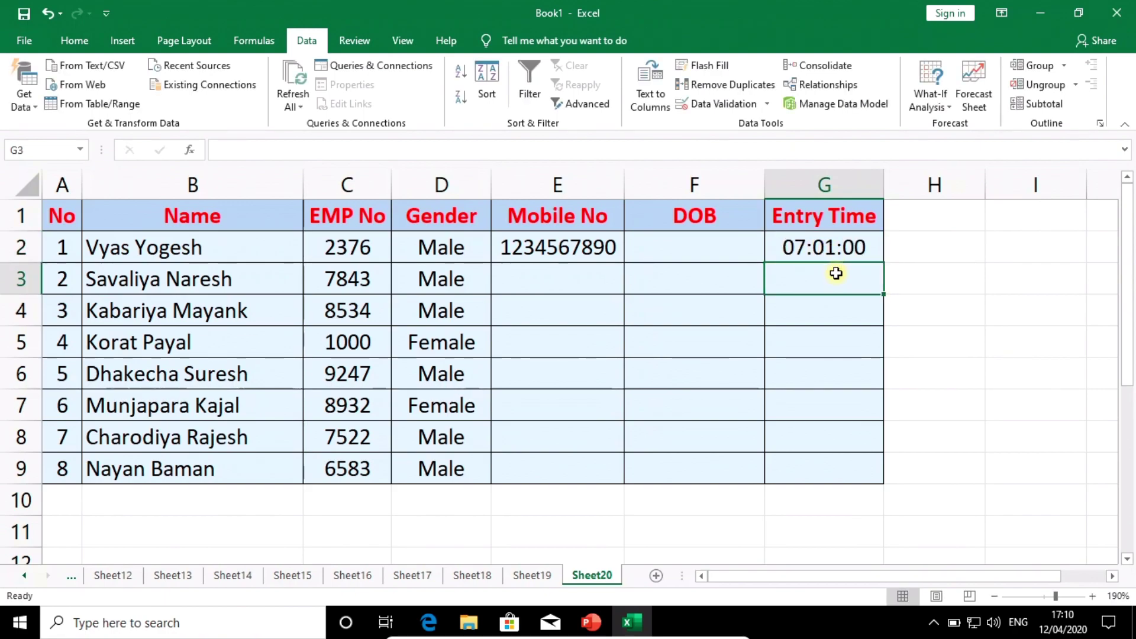
click(834, 252)
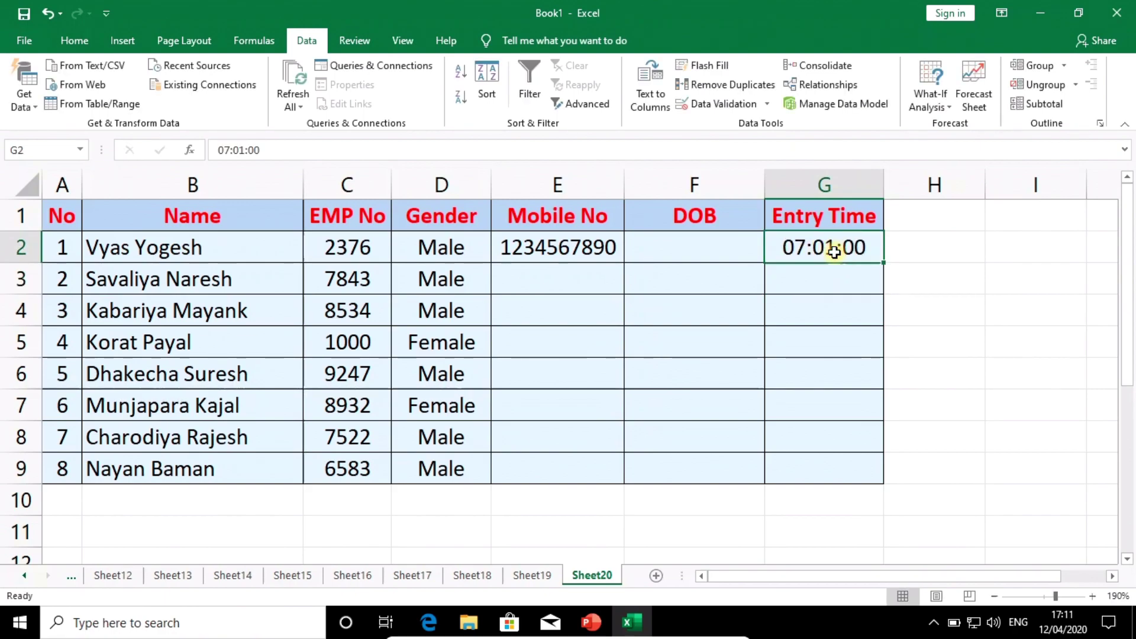